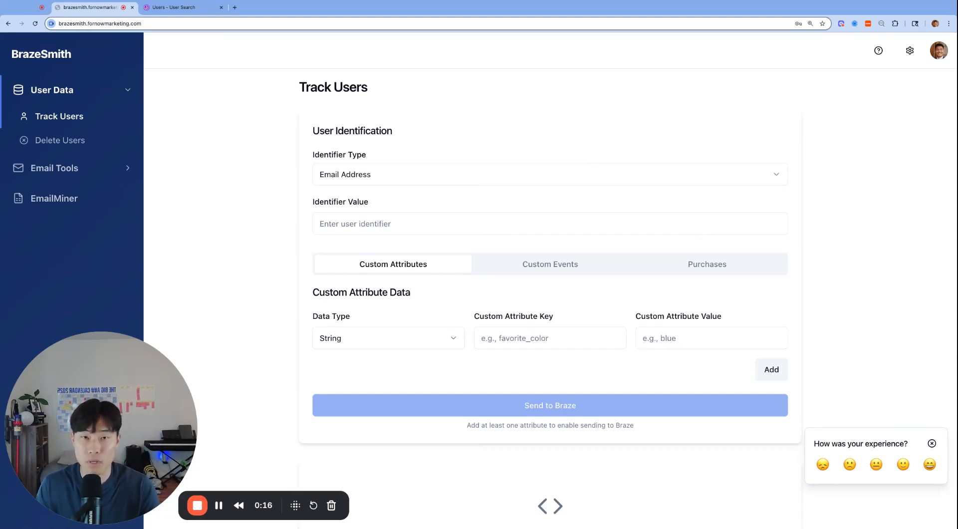
- Read the Welcome to BrazeSmith article in the Help Center and return to the Track Users page
left_click(878, 51)
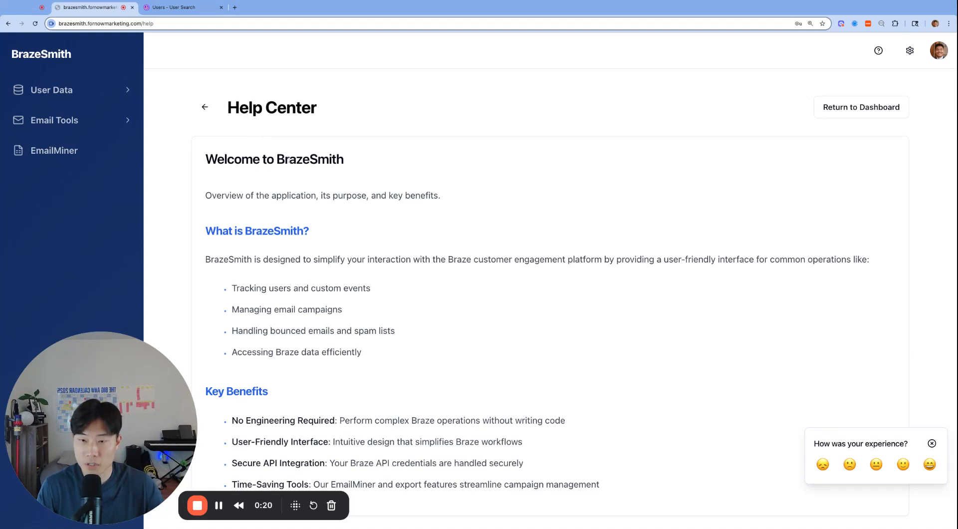
scroll(599, 292, "down", 2)
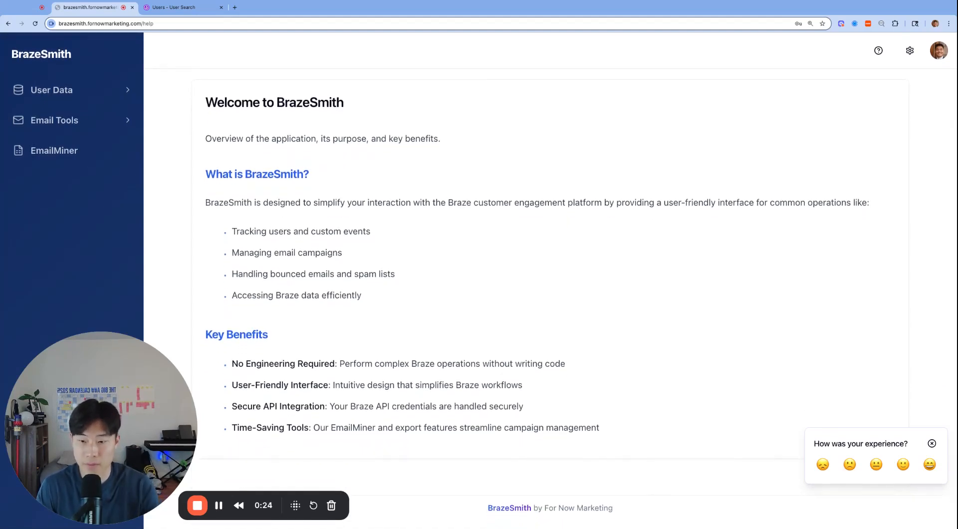
scroll(599, 291, "up", 2)
scroll(599, 292, "up", 1)
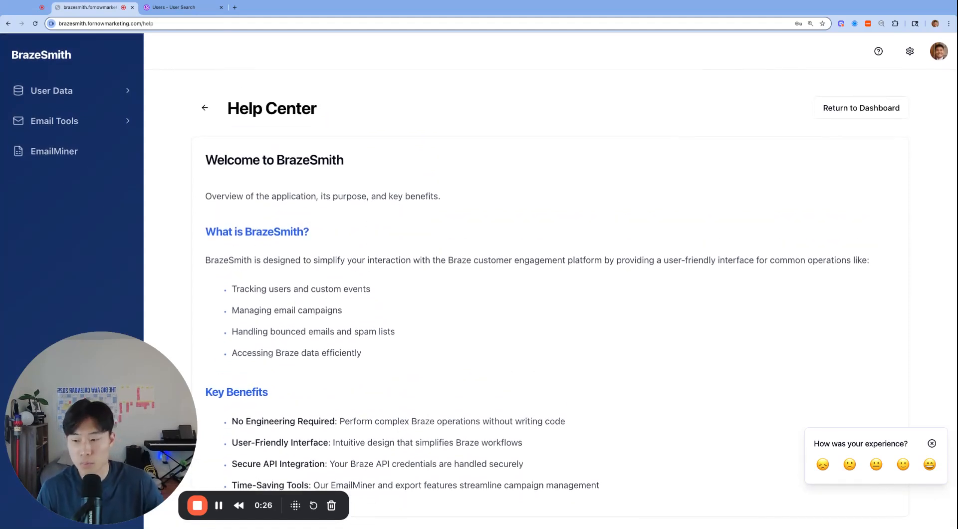
scroll(548, 292, "down", 2)
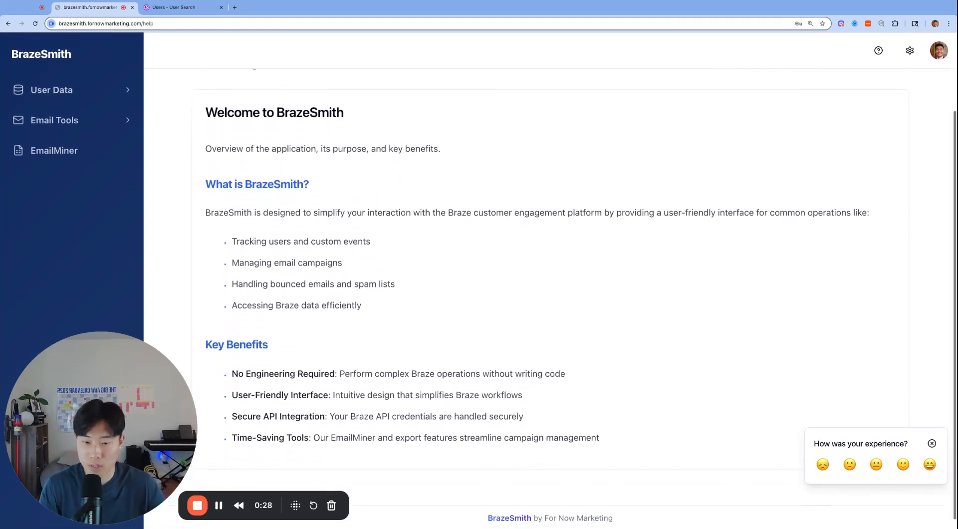
scroll(574, 250, "up", 2)
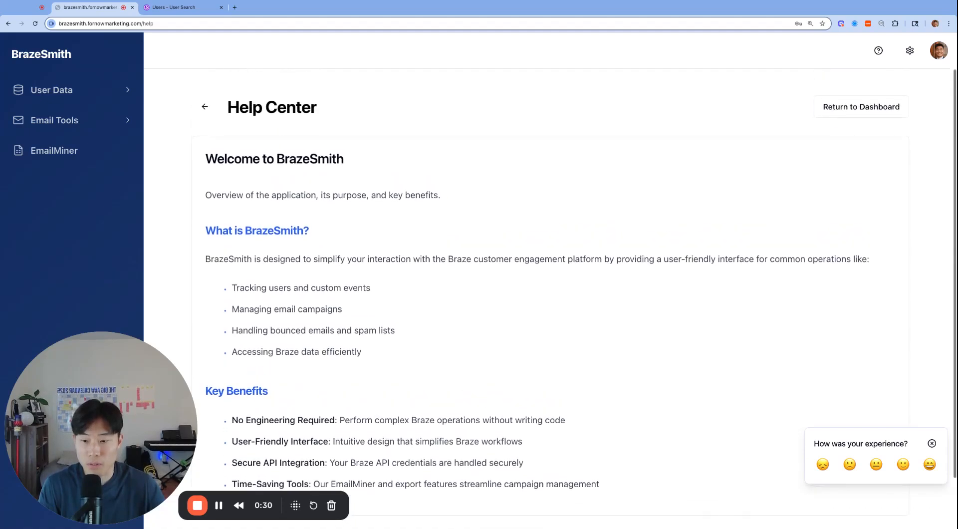
scroll(588, 329, "down", 2)
scroll(588, 299, "up", 2)
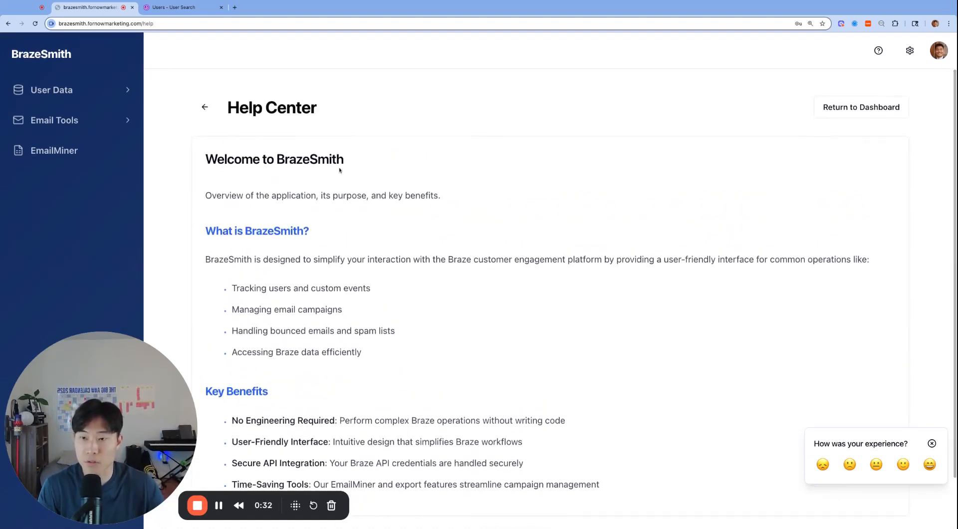
left_click(209, 113)
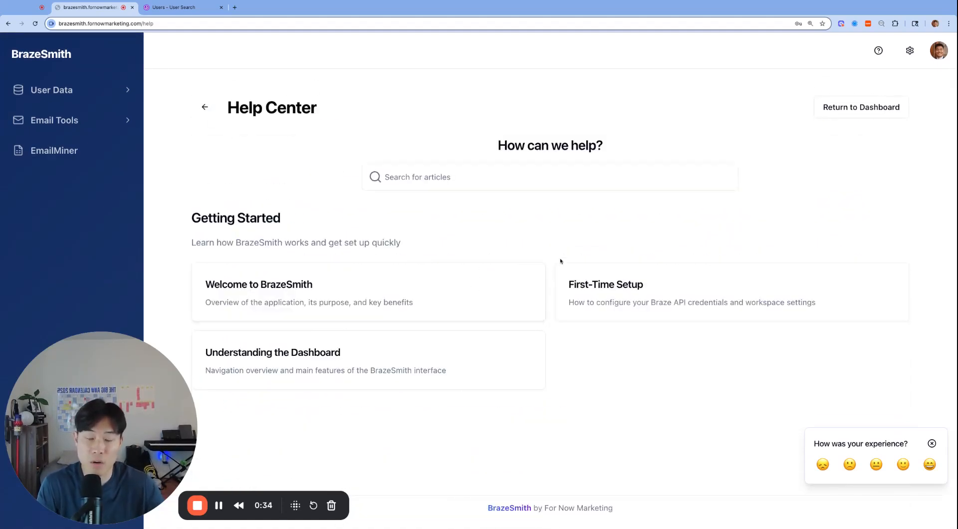
left_click(102, 90)
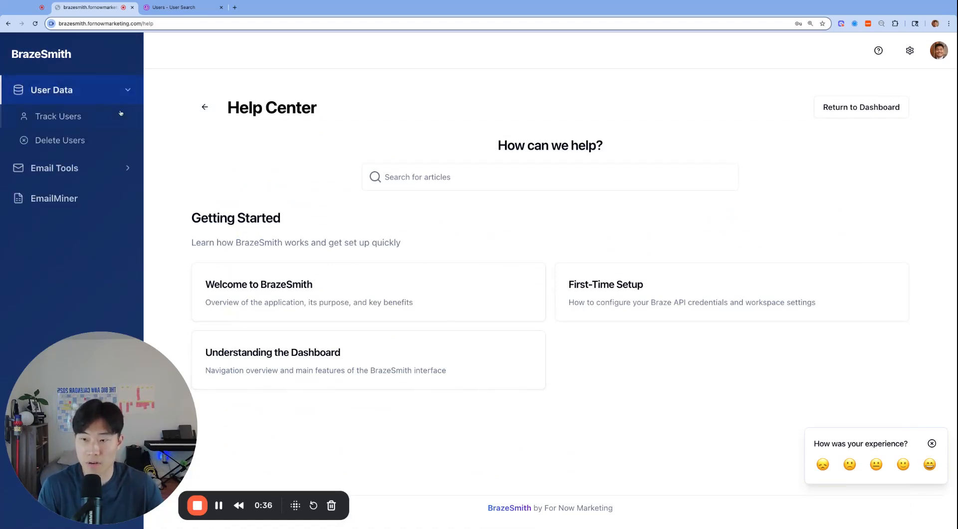
left_click(101, 117)
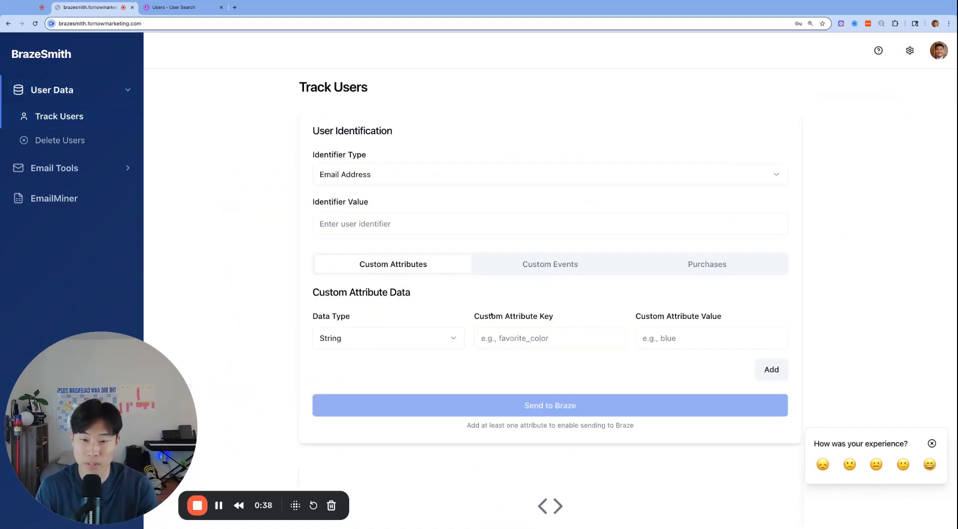
left_click(910, 50)
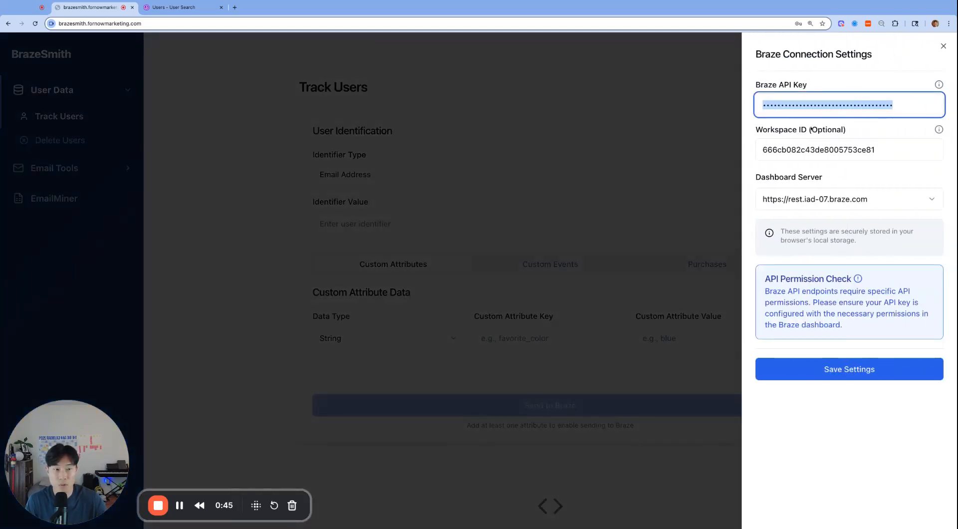
double_click(854, 144)
key("BackSpace")
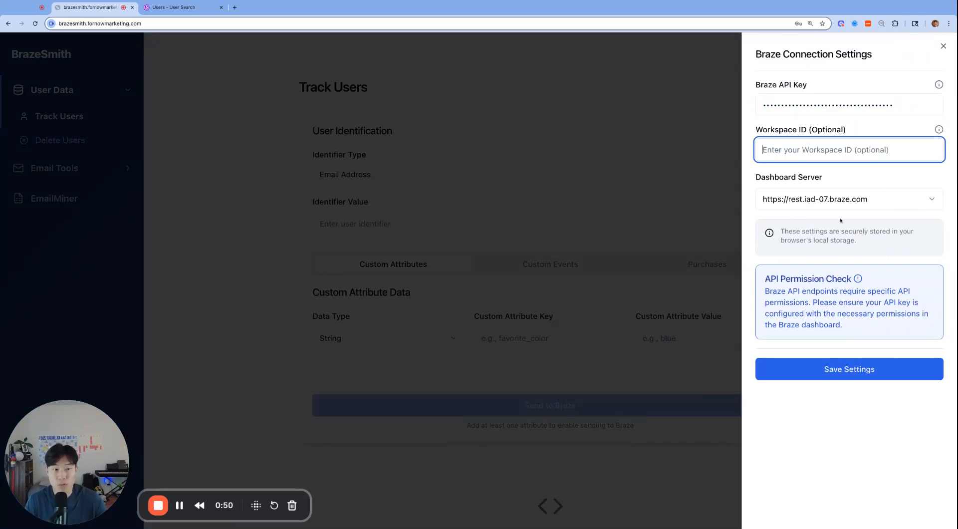
left_click(709, 199)
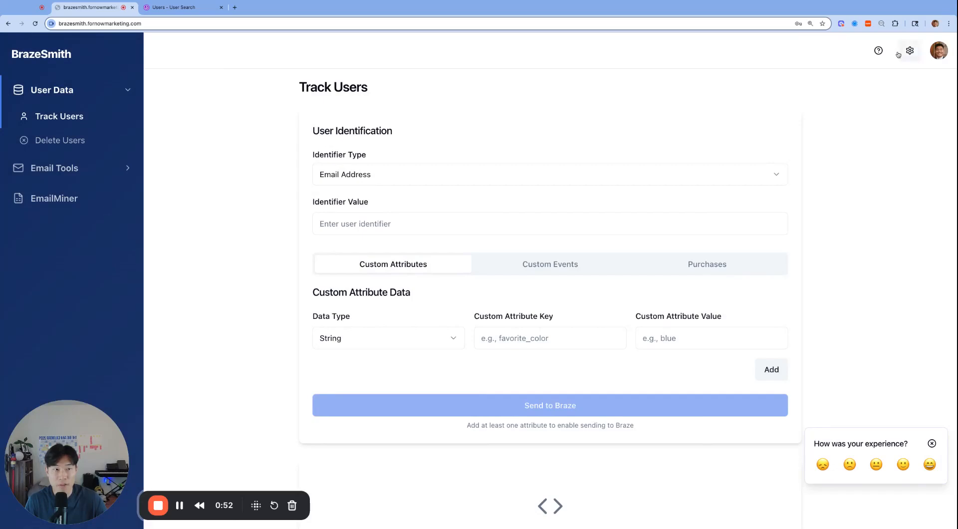
- Examine the API key permissions listed in the API Security Best Practices help article
left_click(878, 51)
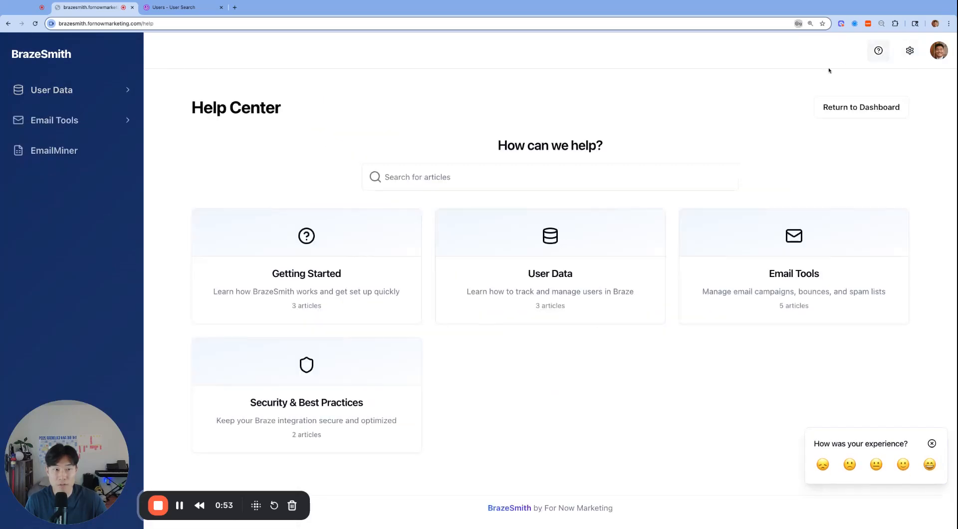
left_click(312, 392)
left_click(330, 300)
scroll(386, 328, "down", 3)
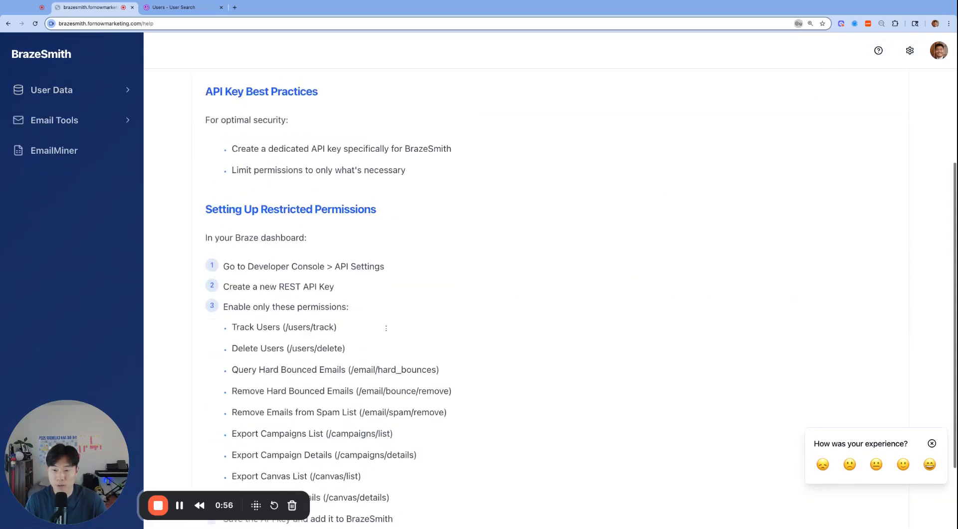
scroll(385, 327, "down", 3)
left_click_drag(262, 236, 389, 407)
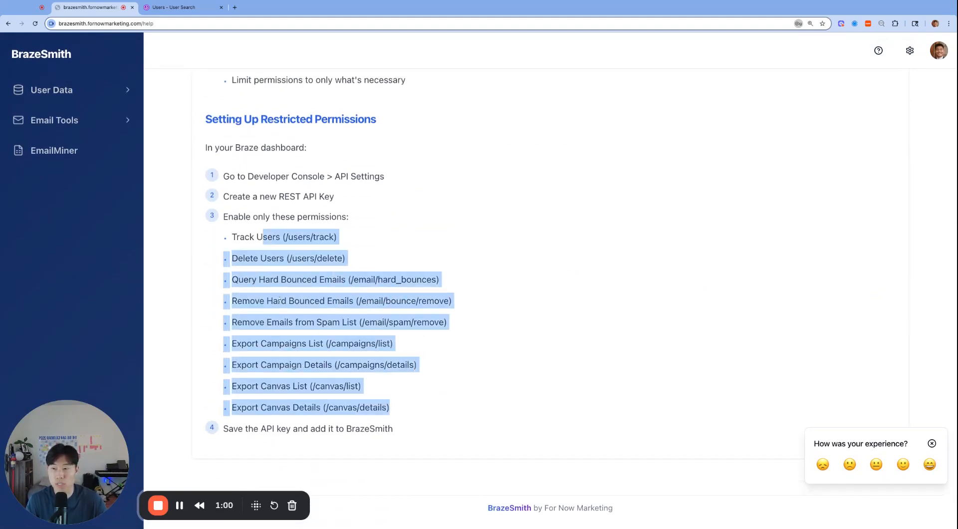
left_click(399, 300)
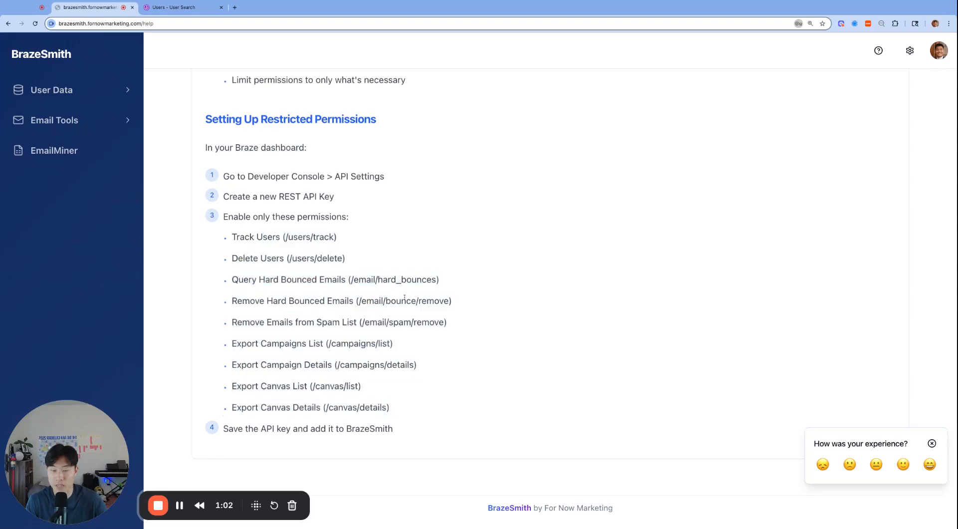
scroll(399, 300, "up", 4)
left_click(198, 114)
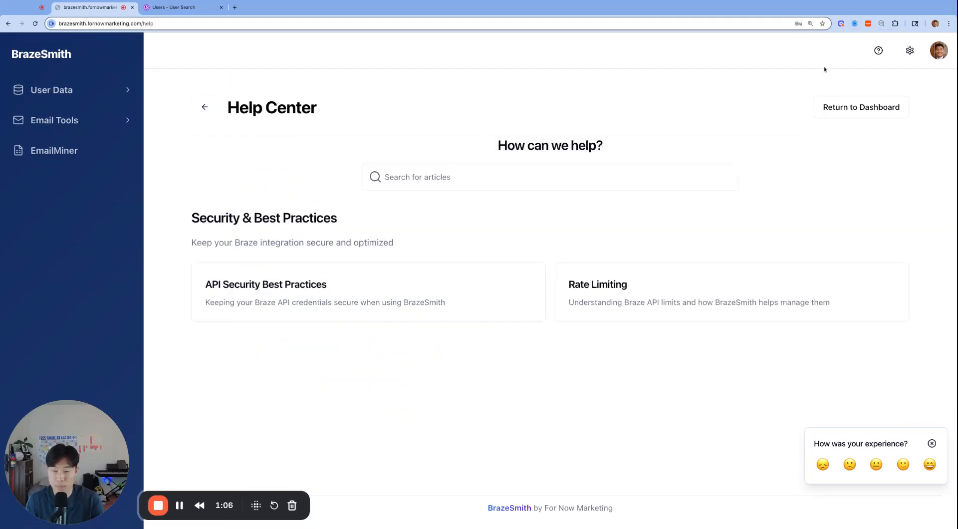
key("Tab")
left_click(909, 51)
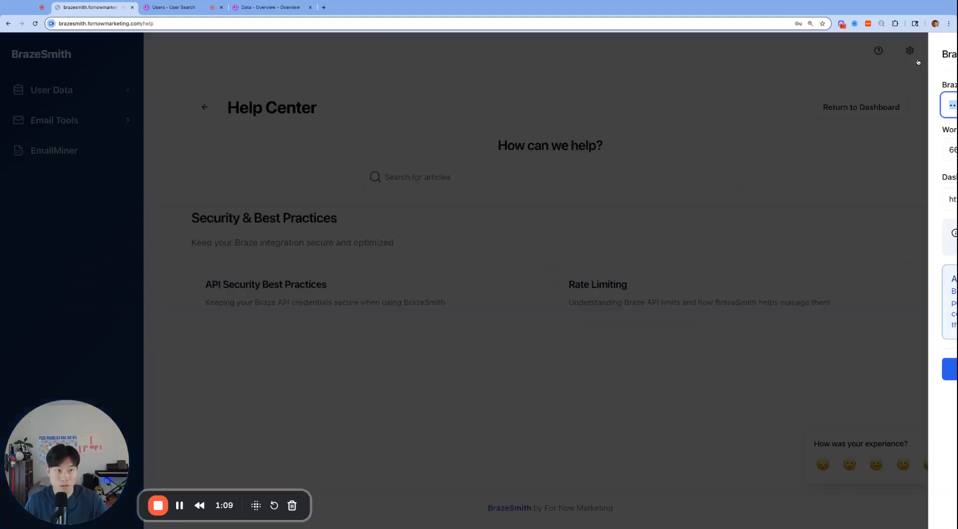
double_click(850, 145)
key("BackSpace")
left_click(399, 93)
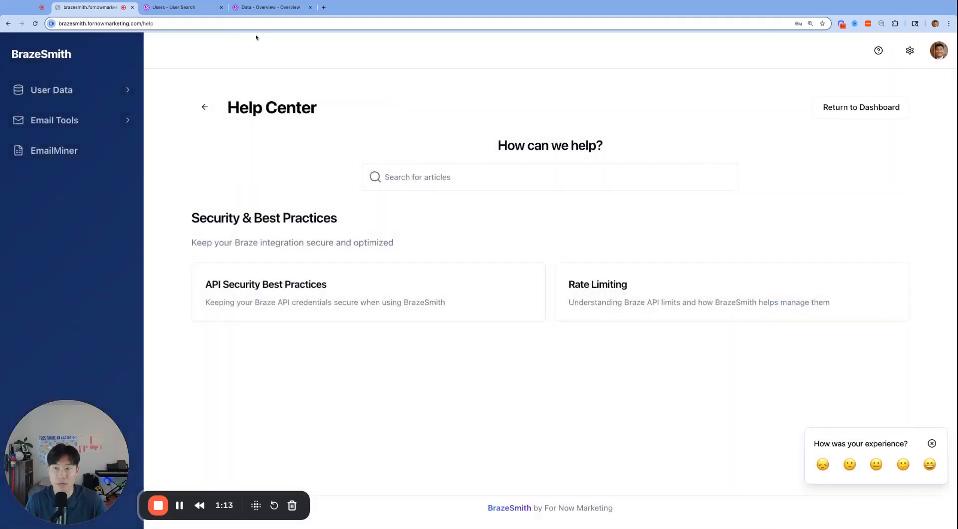
- Copy the workspace ID from the Braze dashboard's web address into the Workspace ID field of the BrazeSmith connection settings
left_click(172, 7)
left_click(212, 23)
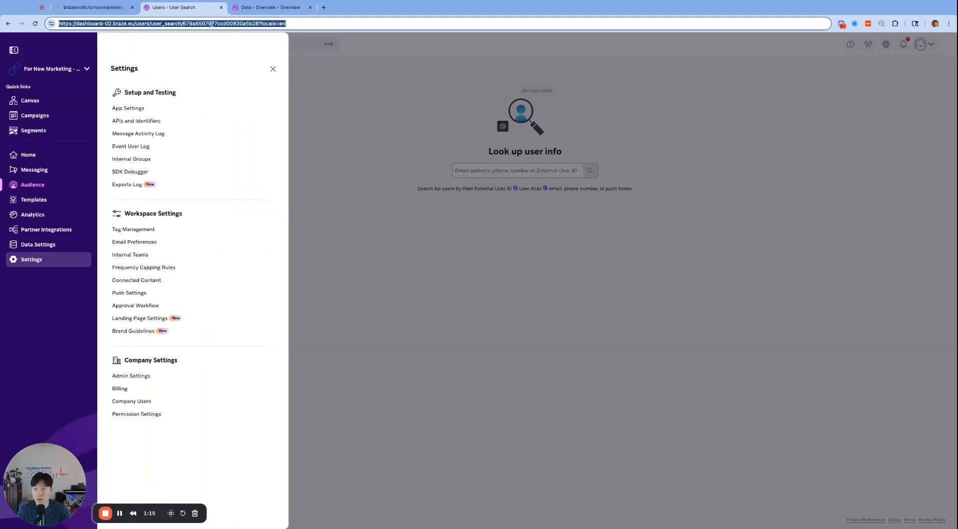
double_click(216, 23)
key("super+c")
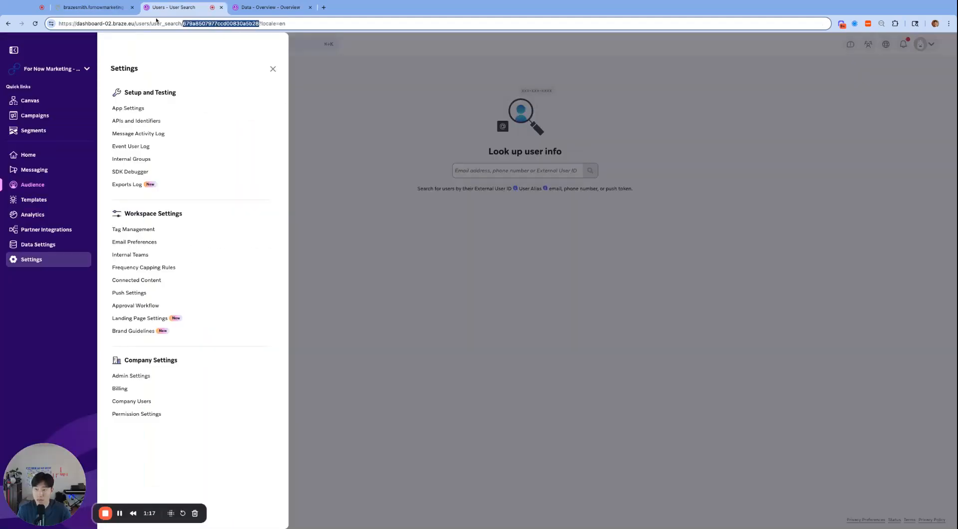
left_click(95, 8)
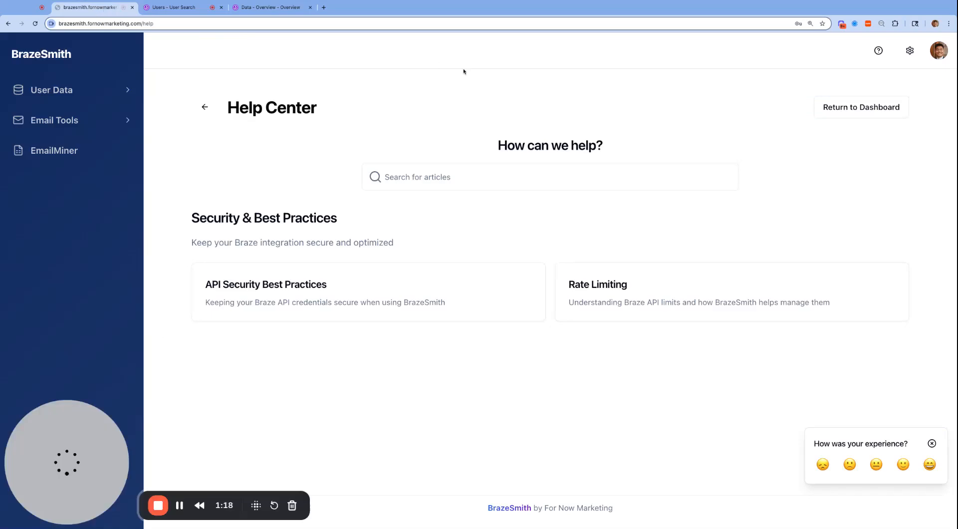
left_click(906, 48)
left_click(818, 150)
key("super+v")
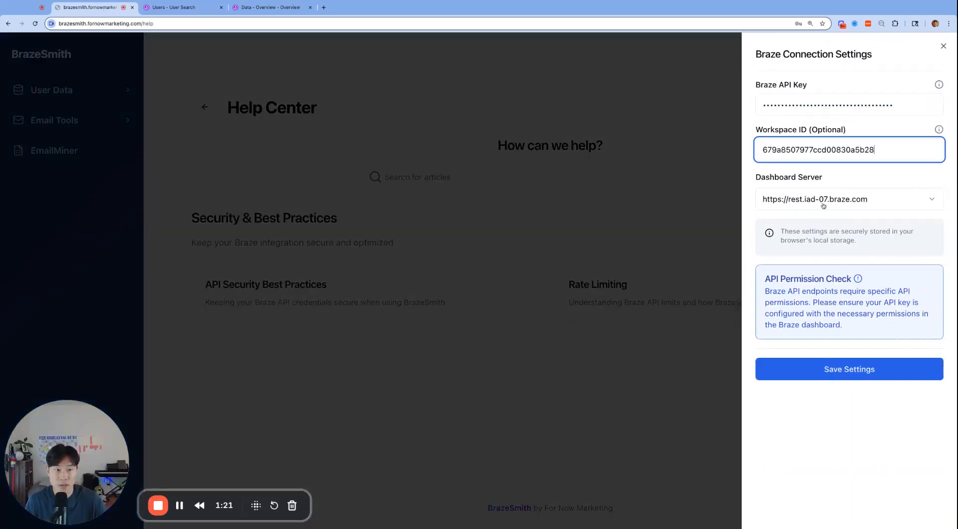
left_click(822, 199)
left_click(828, 402)
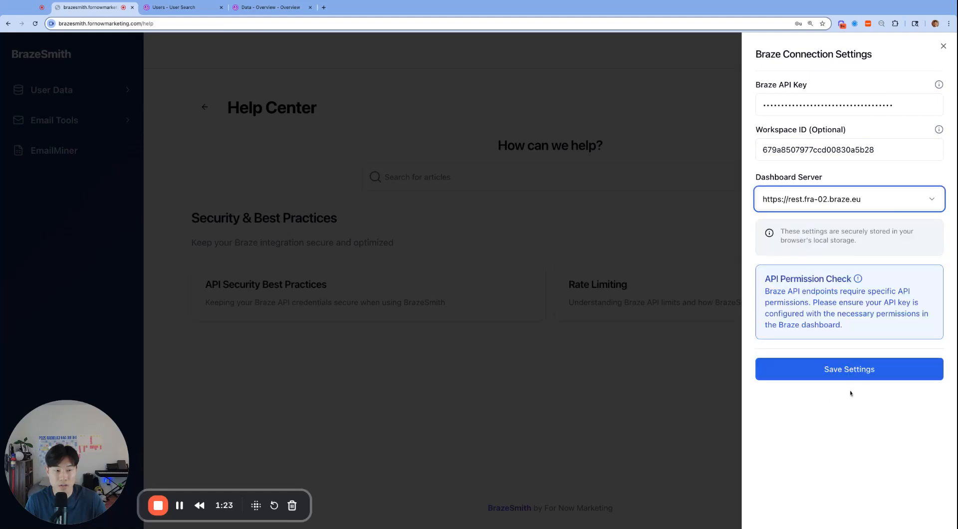
left_click(872, 377)
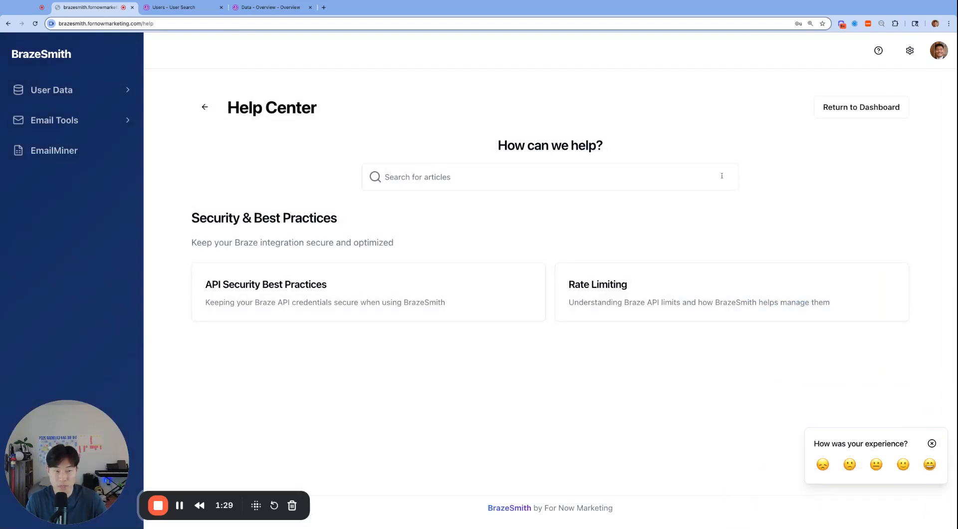
left_click(909, 51)
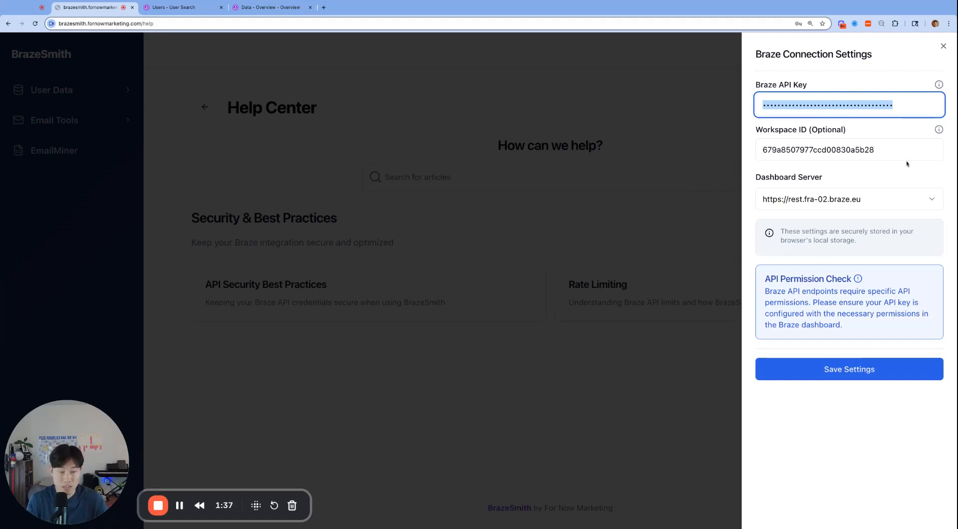
left_click(701, 189)
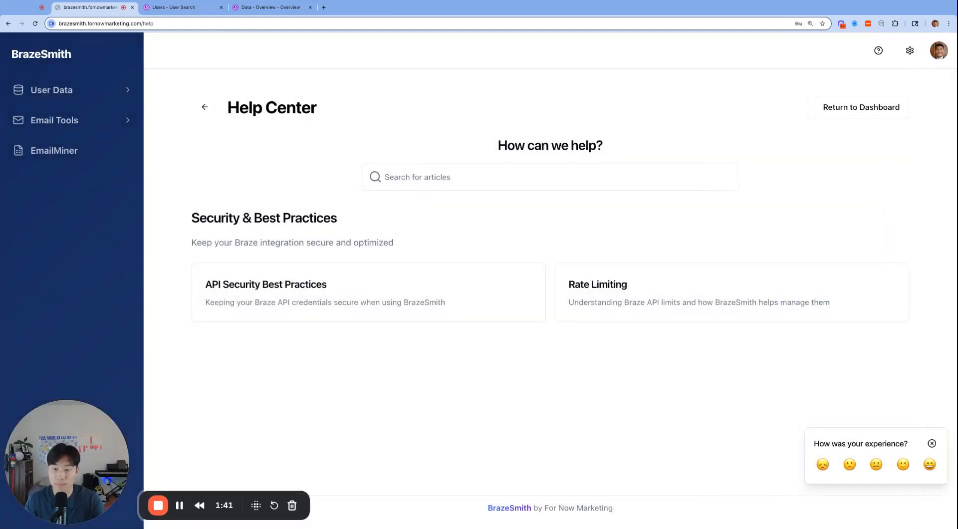
- Open the Track Users page and examine its Purchases, Custom Events and Custom Attributes forms
left_click(52, 90)
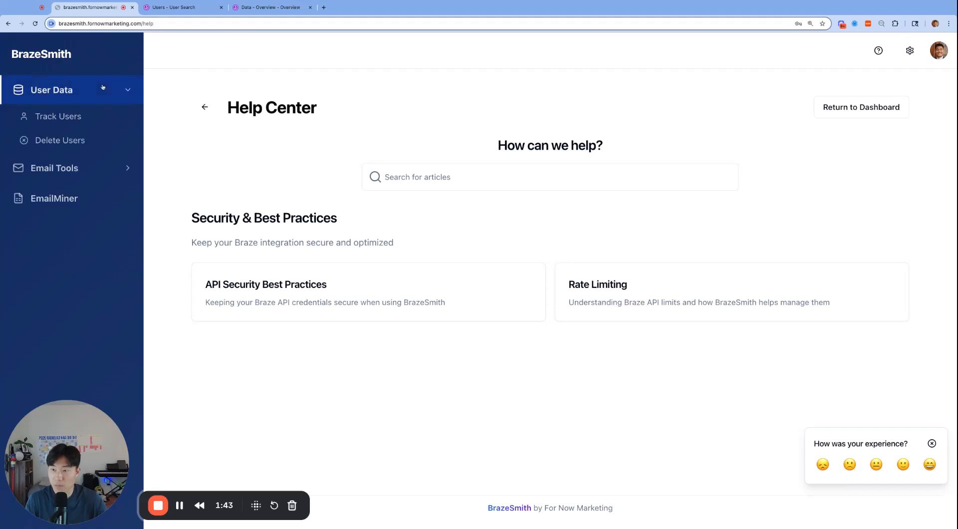
left_click(59, 116)
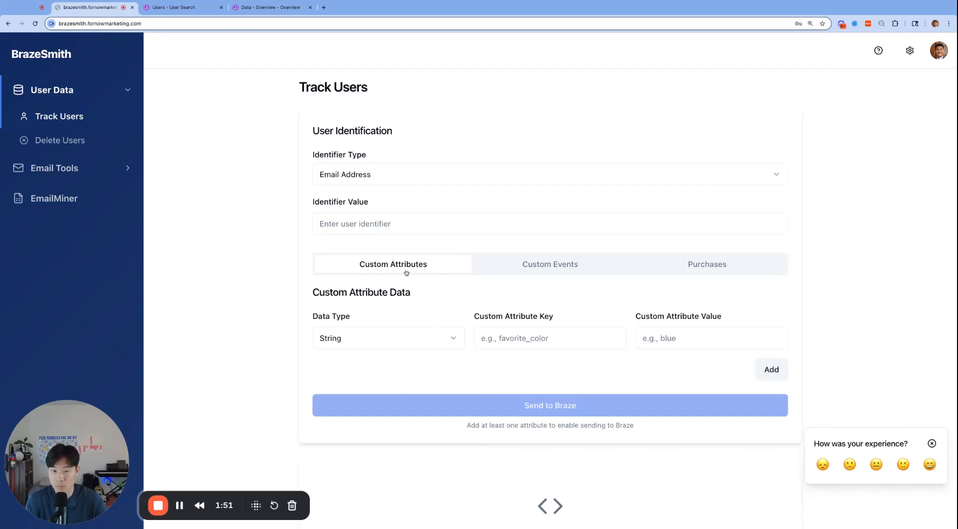
left_click(555, 268)
left_click(723, 268)
scroll(636, 330, "down", 1)
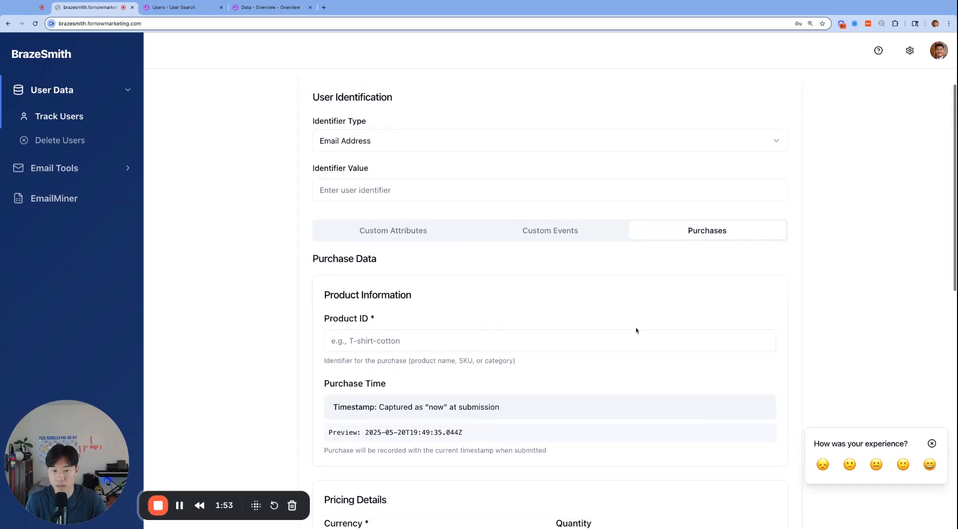
scroll(638, 332, "down", 5)
scroll(542, 304, "up", 6)
scroll(499, 330, "down", 8)
scroll(595, 330, "up", 5)
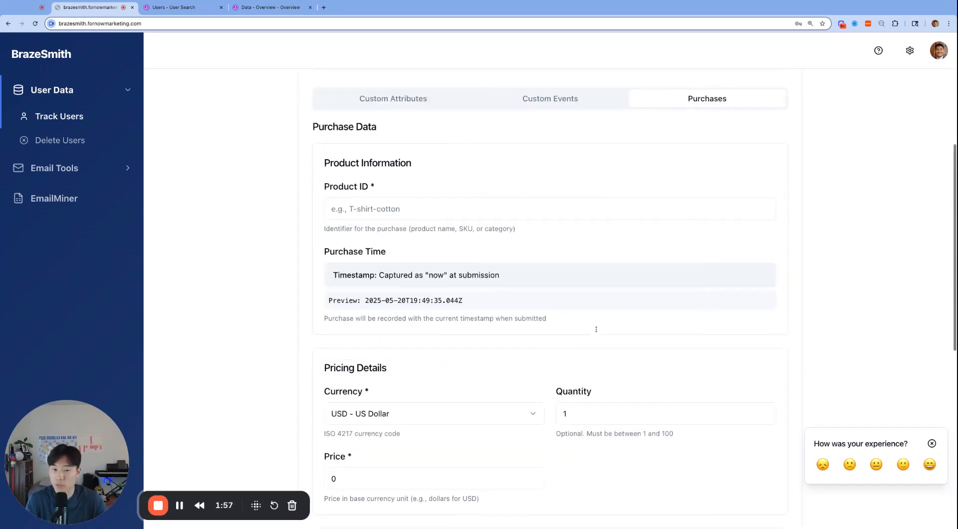
scroll(596, 329, "up", 3)
left_click(547, 266)
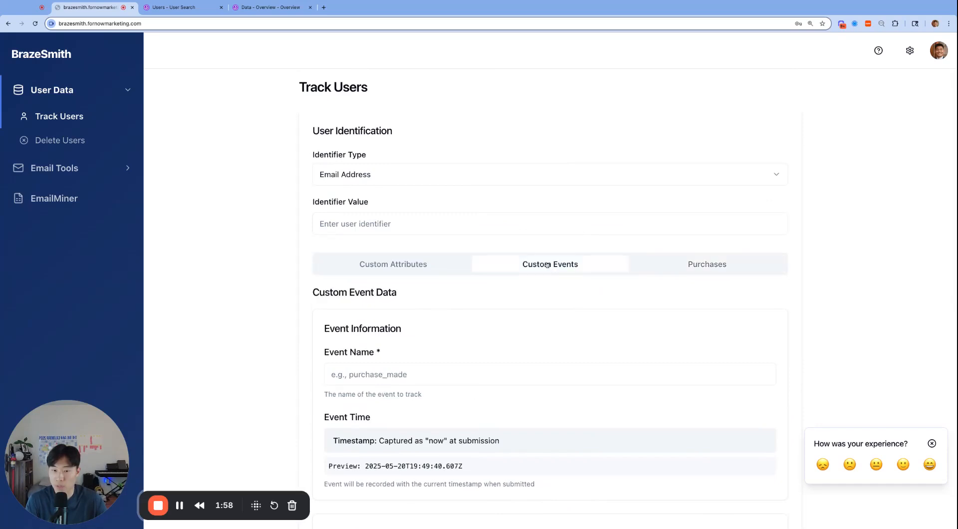
left_click(430, 269)
scroll(597, 355, "down", 2)
scroll(597, 358, "up", 2)
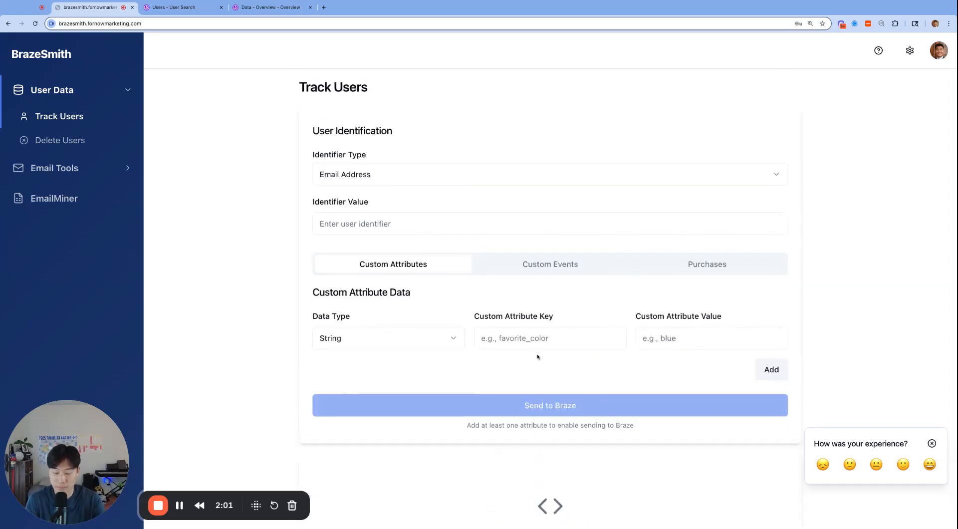
- Enter the test user's email address as the identifier value for Track Users
left_click(468, 228)
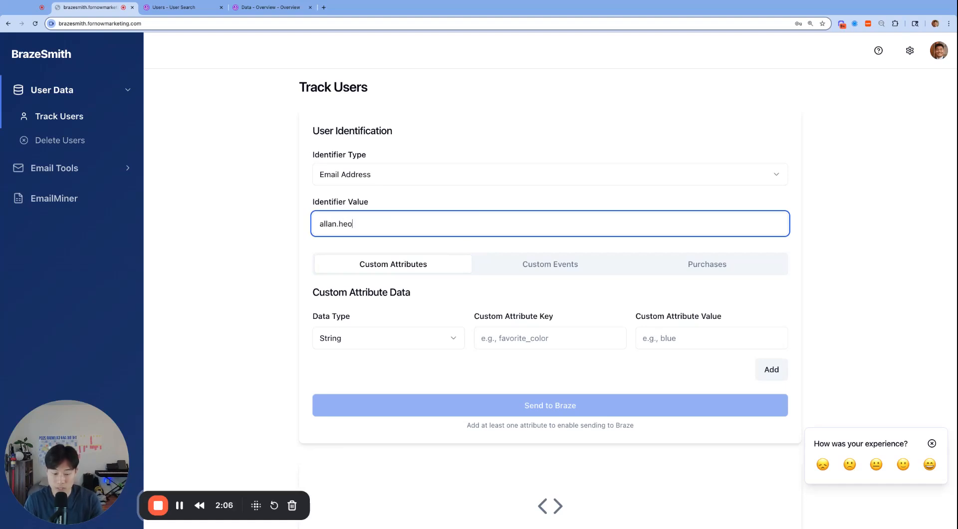
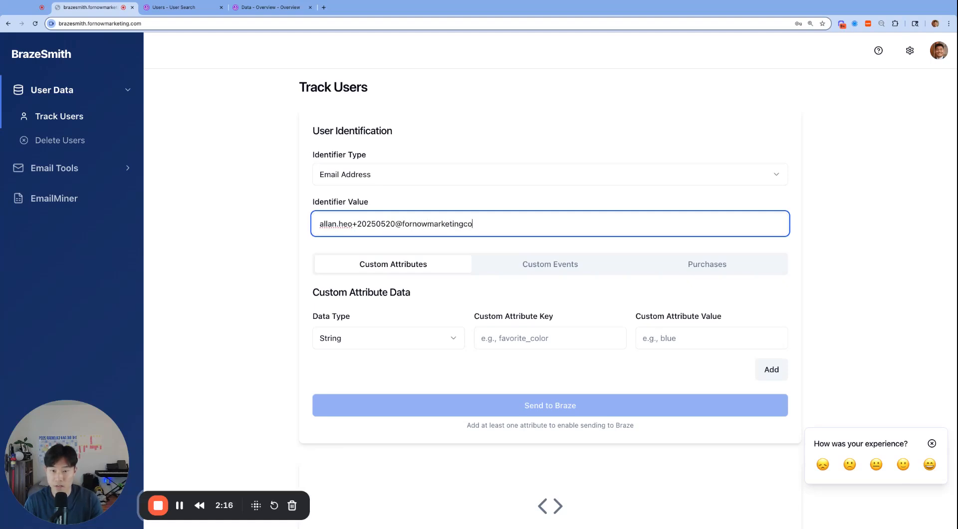
- Add a String custom attribute with key last_attended_event and value Laker's Game
left_click(559, 344)
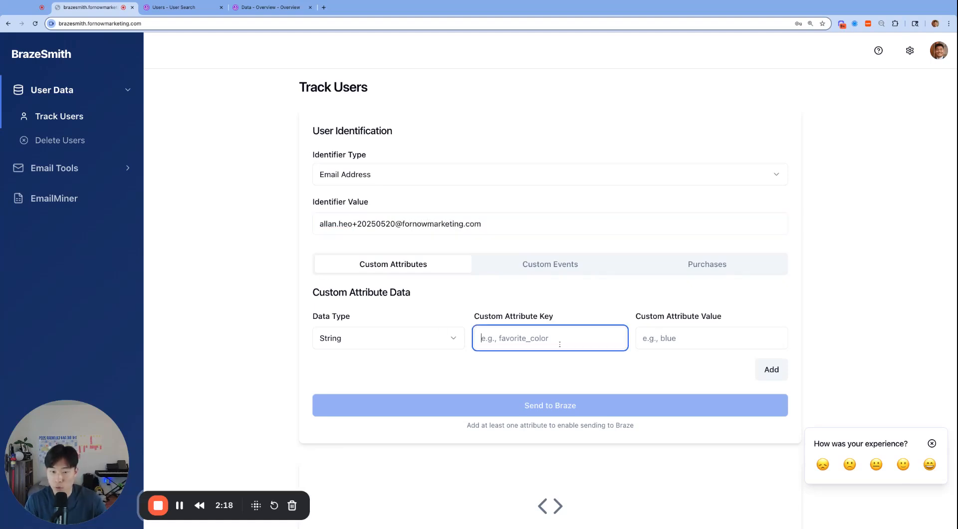
type("last")
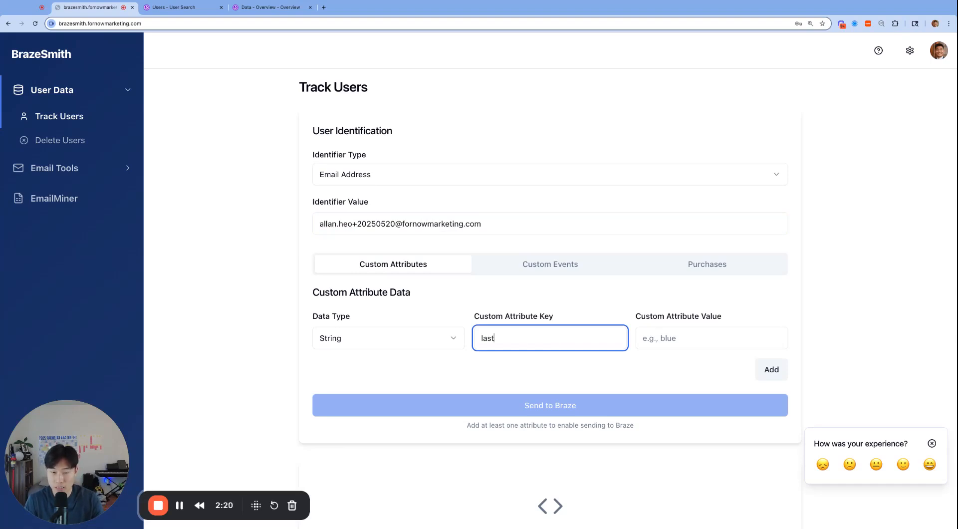
type("_attended_event")
left_click(679, 341)
type("Laker's Game")
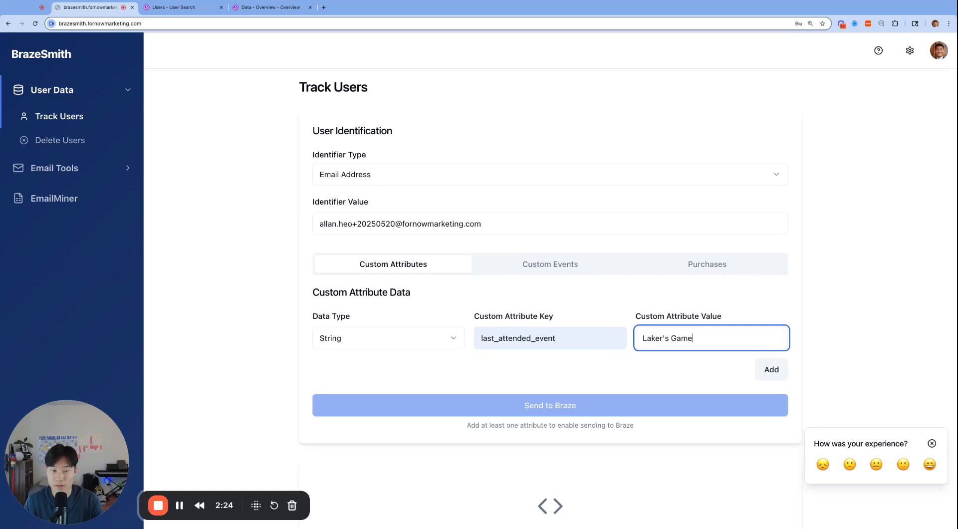
left_click(808, 306)
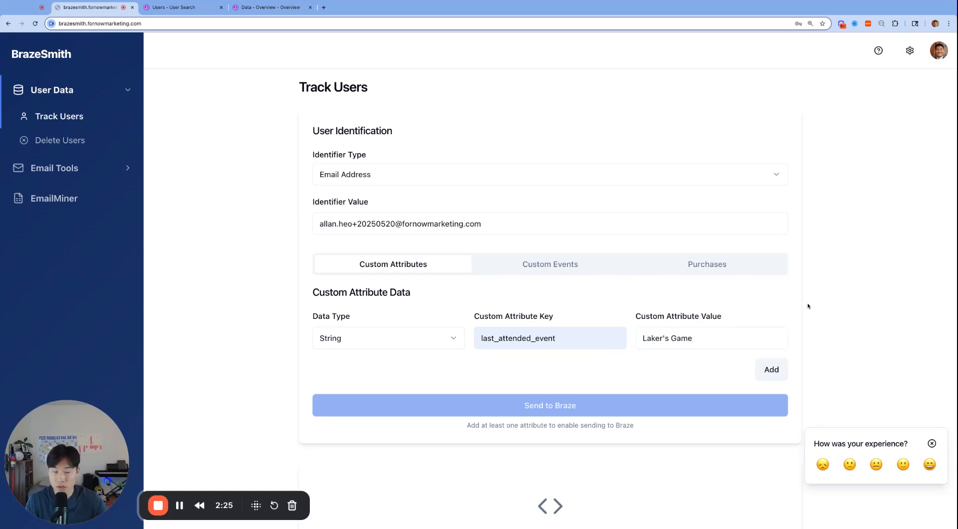
left_click(764, 366)
scroll(549, 325, "down", 2)
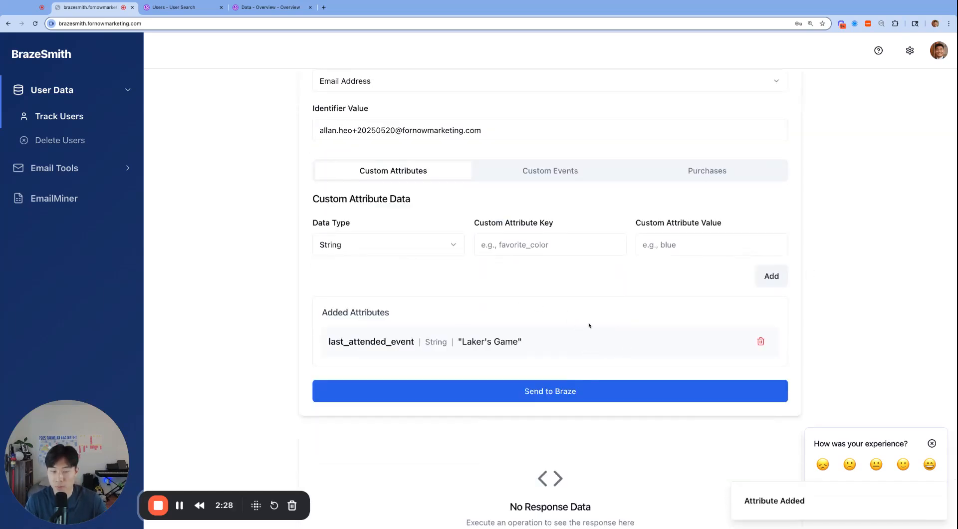
- Send the custom attribute to Braze and check the returned response
scroll(588, 326, "down", 2)
left_click(560, 336)
scroll(626, 370, "down", 2)
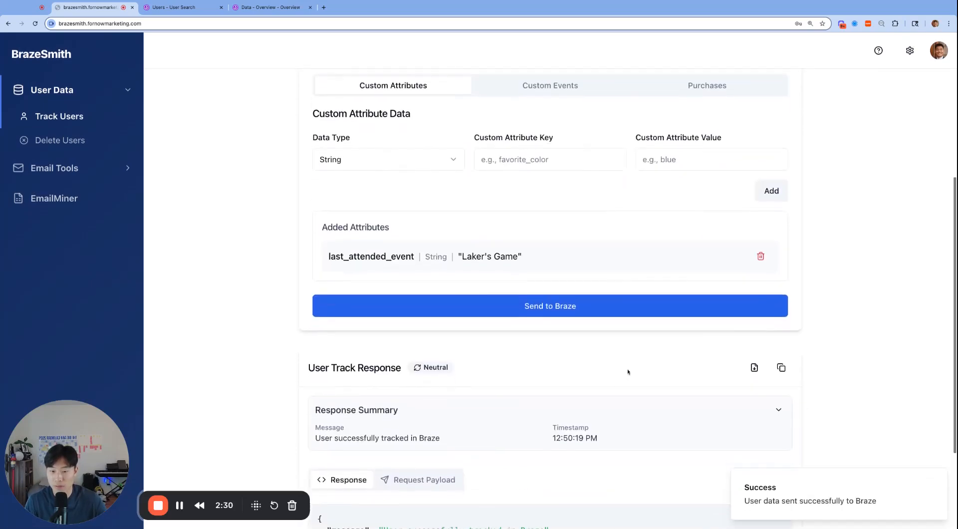
scroll(628, 372, "down", 3)
left_click_drag(303, 242, 562, 453)
left_click(562, 453)
- Examine the request payload that was sent for the custom attribute
left_click(418, 356)
scroll(548, 399, "down", 1)
left_click_drag(440, 417, 327, 395)
left_click(439, 420)
- Copy the email from the payload, look up that user in Braze's User Search and check the profile's custom attributes
left_click_drag(393, 417, 572, 417)
key("super+c")
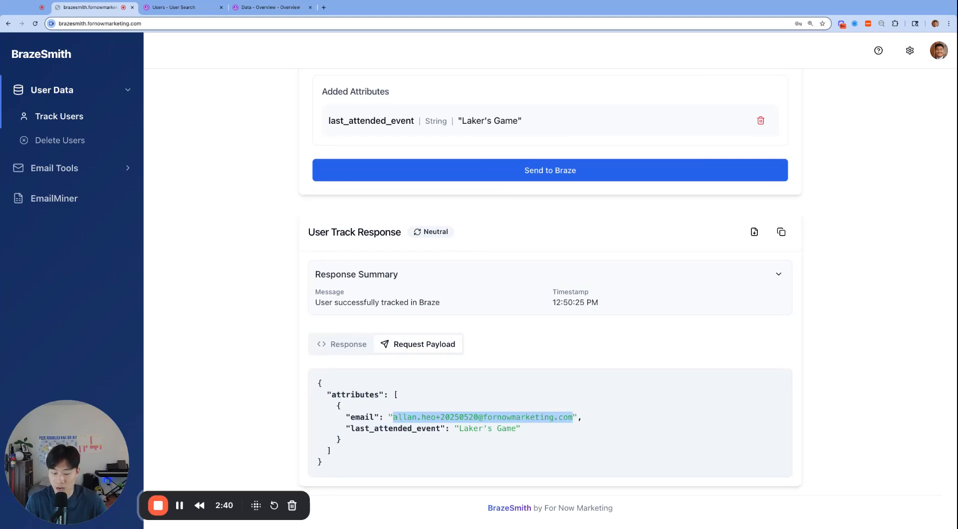
scroll(269, 162, "up", 3)
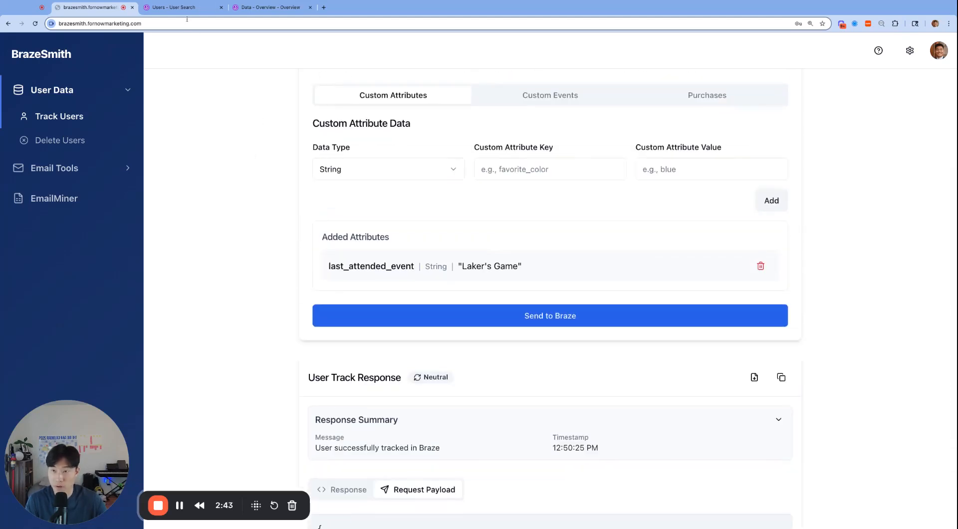
left_click(174, 7)
left_click(510, 169)
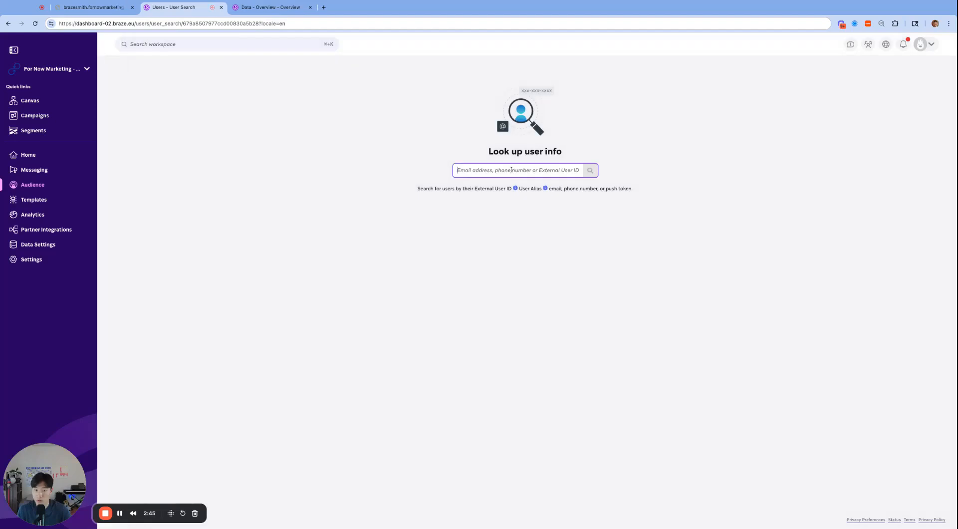
key("super+v")
key("Return")
key("super+equal")
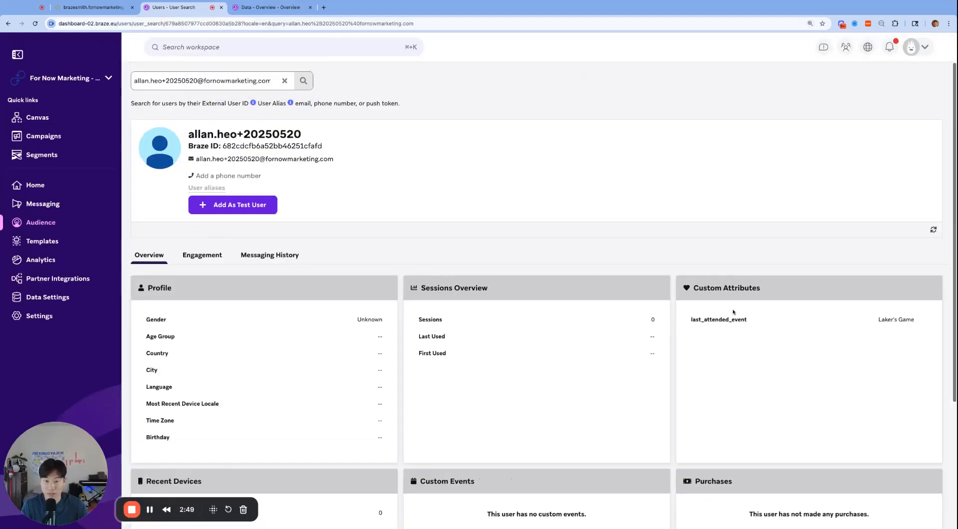
scroll(798, 266, "down", 3)
scroll(848, 259, "up", 2)
scroll(593, 214, "up", 1)
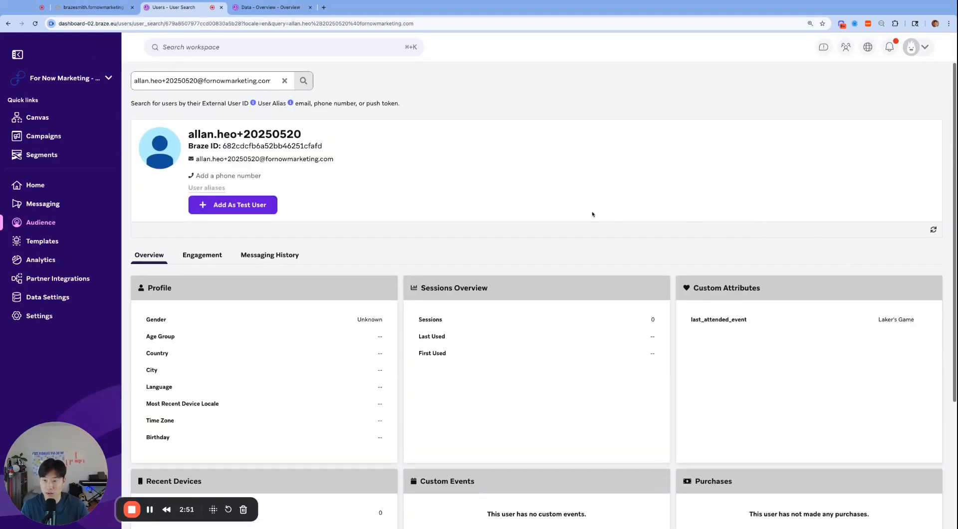
- Return to BrazeSmith's Track Users page and open the Custom Events form
key("super+alt+Left")
scroll(549, 299, "up", 4)
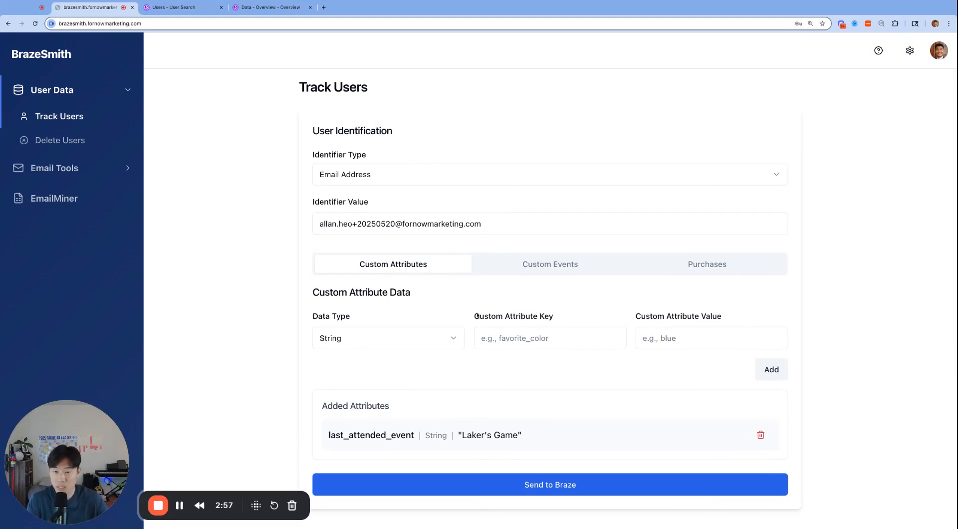
scroll(478, 314, "down", 1)
scroll(478, 315, "down", 1)
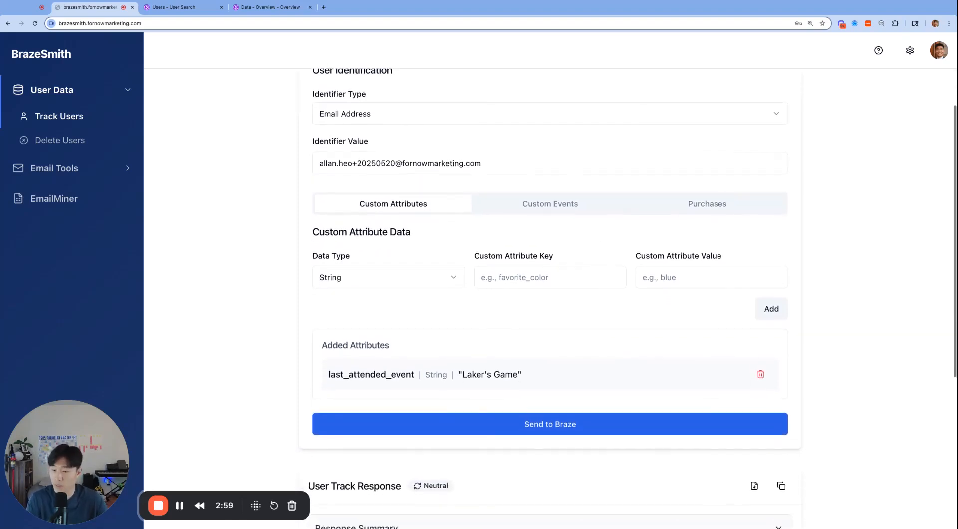
scroll(488, 299, "up", 3)
left_click(538, 269)
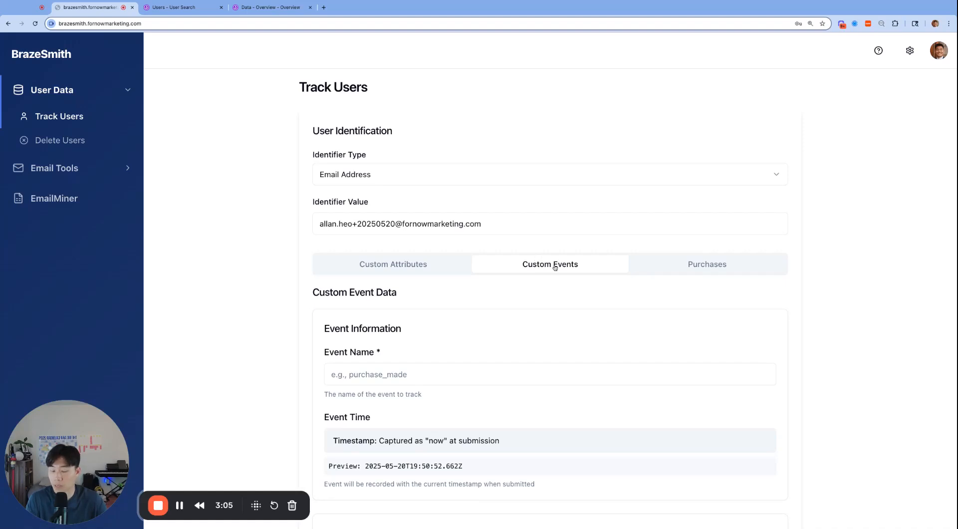
scroll(576, 263, "down", 1)
scroll(548, 289, "down", 3)
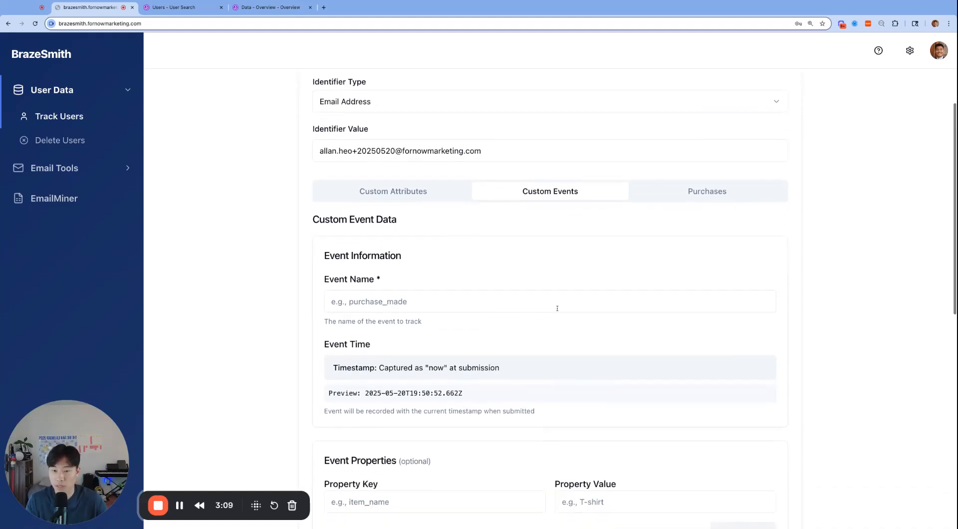
- Set the custom event's name to EVENT_ATTENDED
left_click(535, 302)
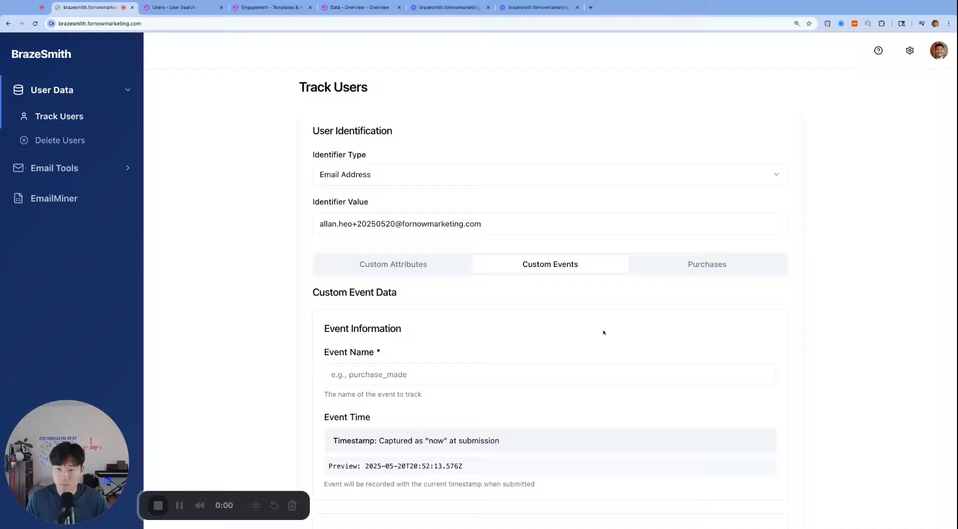
scroll(603, 279, "down", 3)
left_click(534, 304)
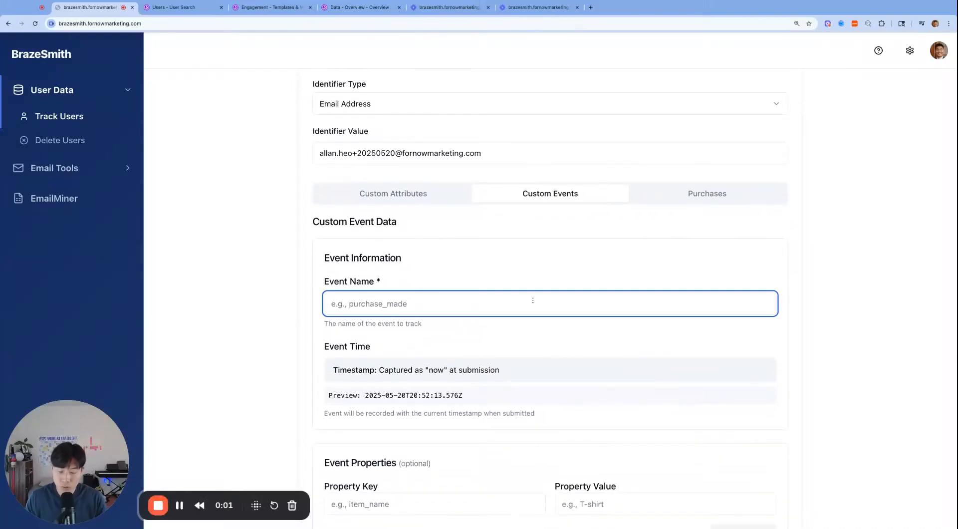
type("vent")
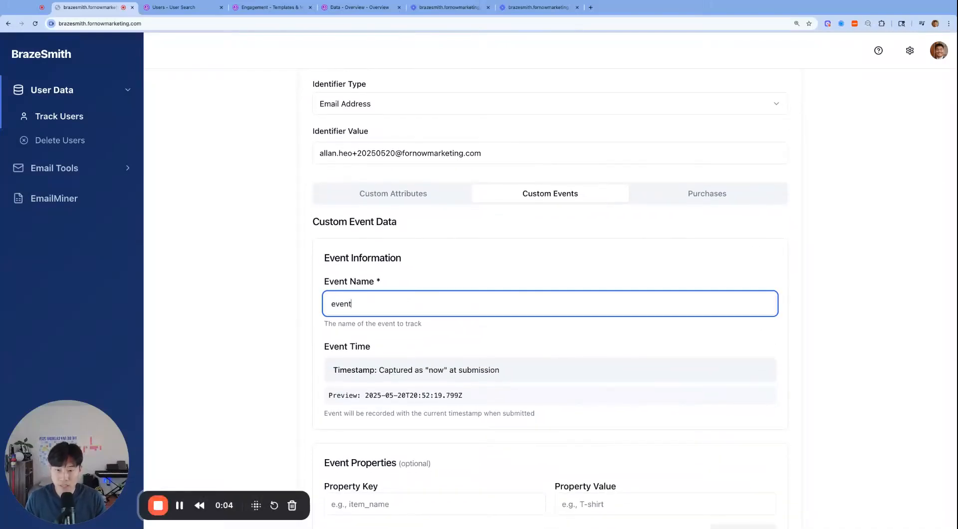
key("Down")
key("Return")
scroll(617, 302, "up", 1)
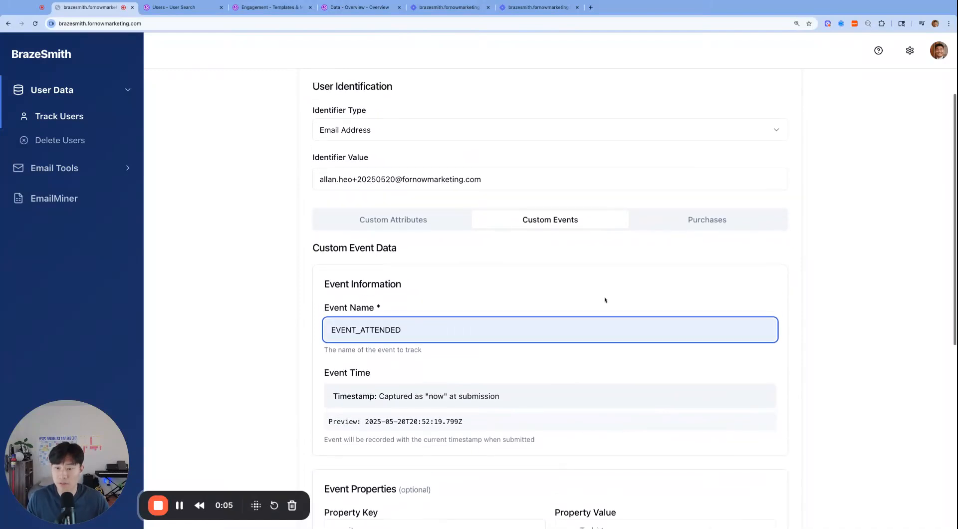
- Add an event property with key location and value crypto.com arena
scroll(599, 301, "down", 5)
left_click(464, 392)
type("location")
key("Tab")
type("crypto.com area")
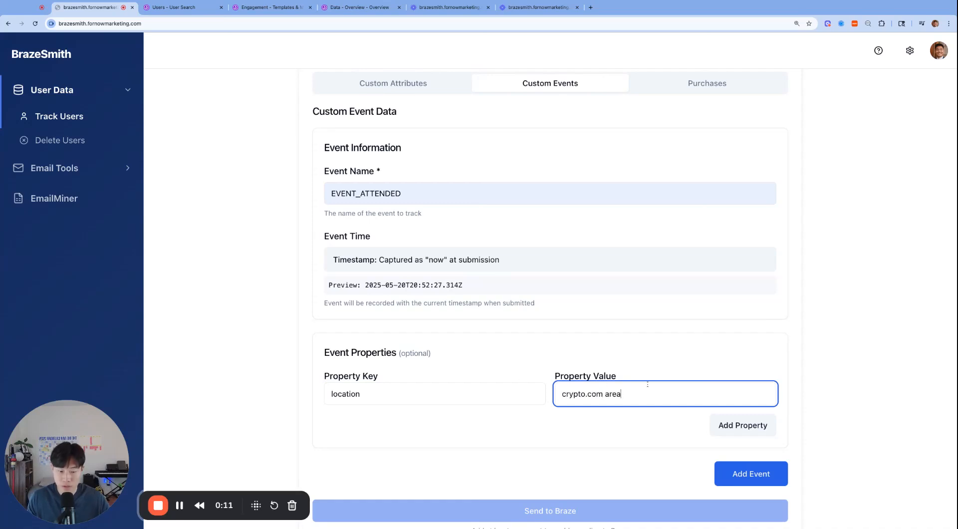
key("BackSpace")
type("na")
scroll(688, 342, "up", 2)
scroll(686, 338, "down", 3)
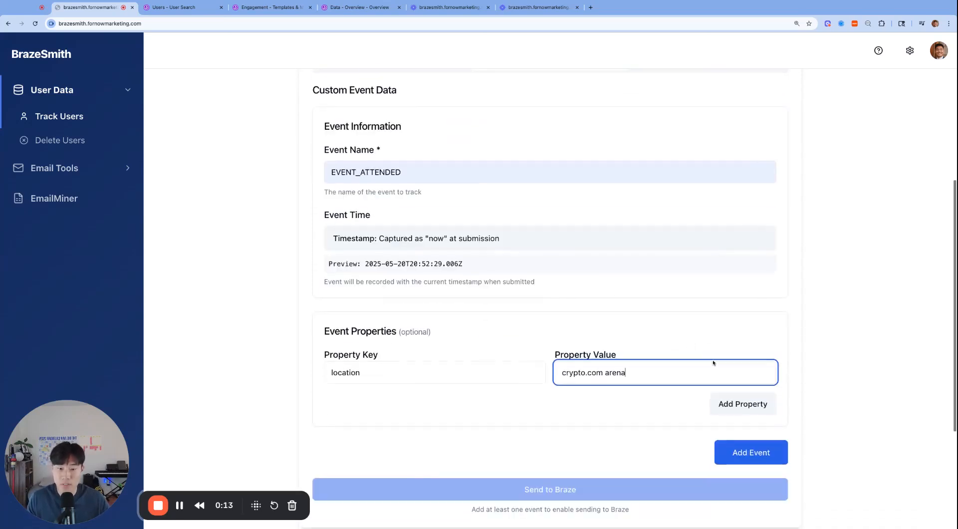
left_click(744, 403)
scroll(644, 324, "down", 3)
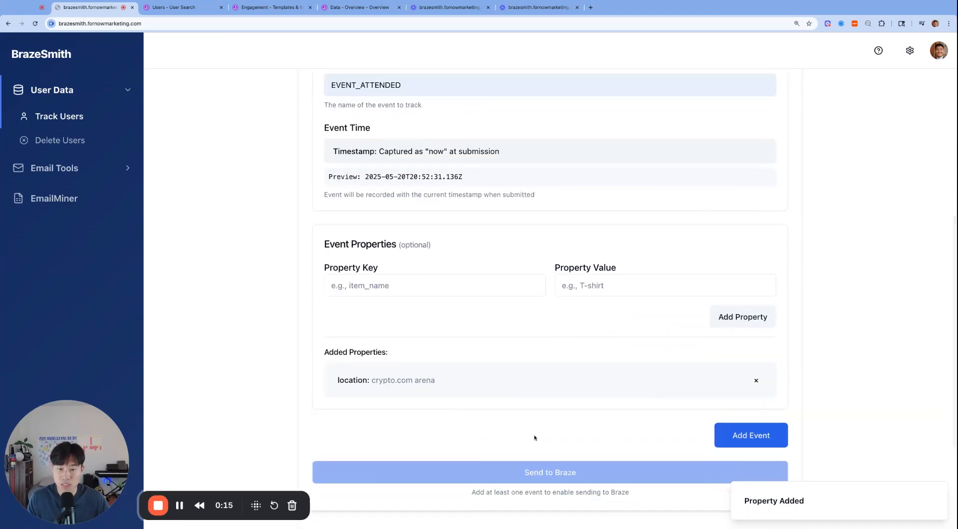
- Add a second event property with key price and value $100
scroll(638, 316, "up", 5)
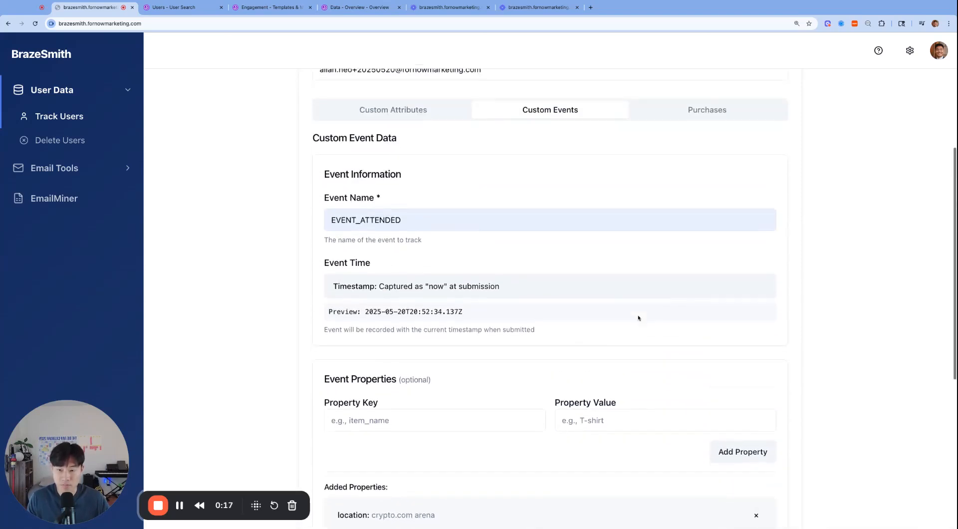
scroll(438, 306, "down", 2)
scroll(437, 312, "up", 3)
scroll(437, 312, "down", 5)
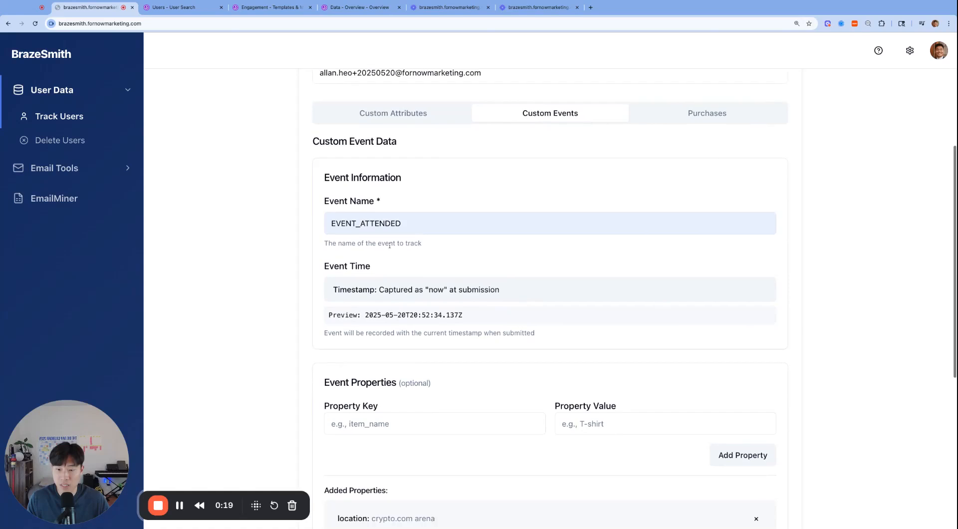
left_click(406, 309)
type("price")
key("Tab")
type("00")
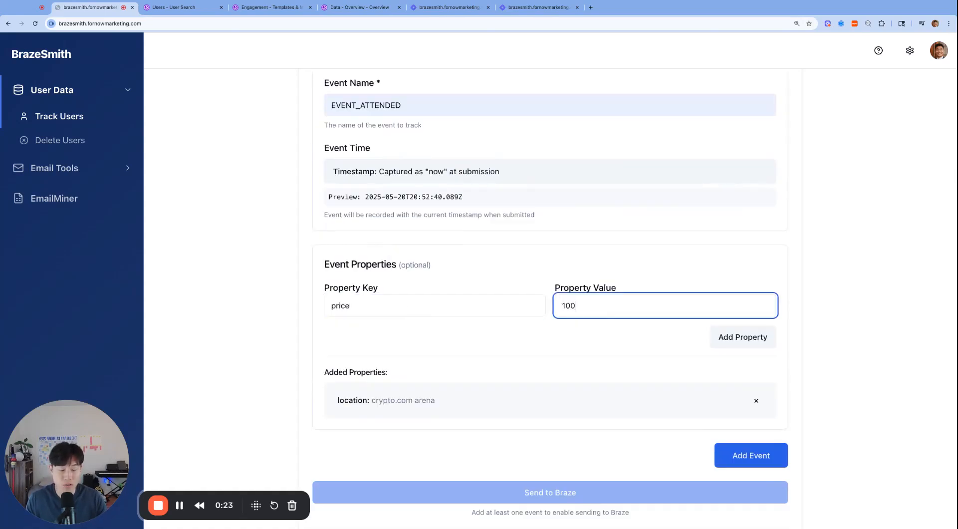
key("Left")
key("Left")
key("Left")
type("$")
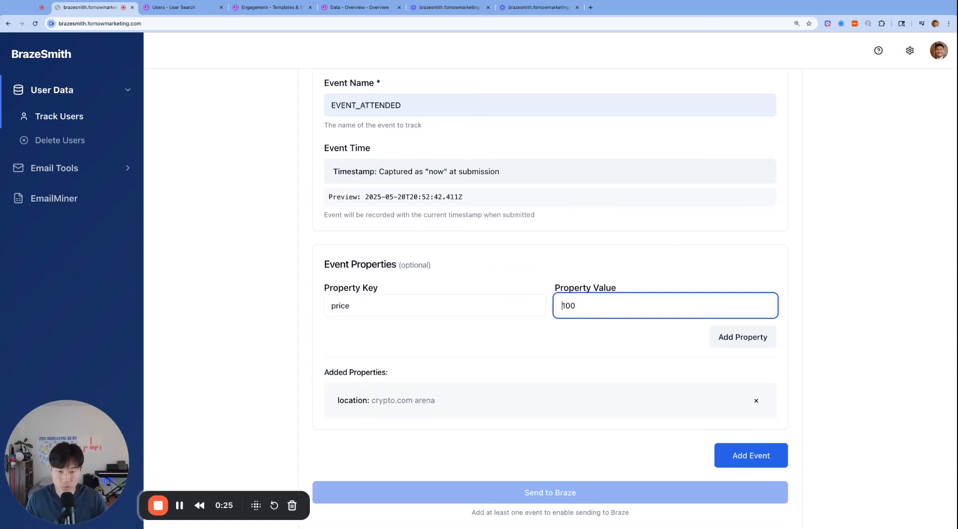
left_click(717, 337)
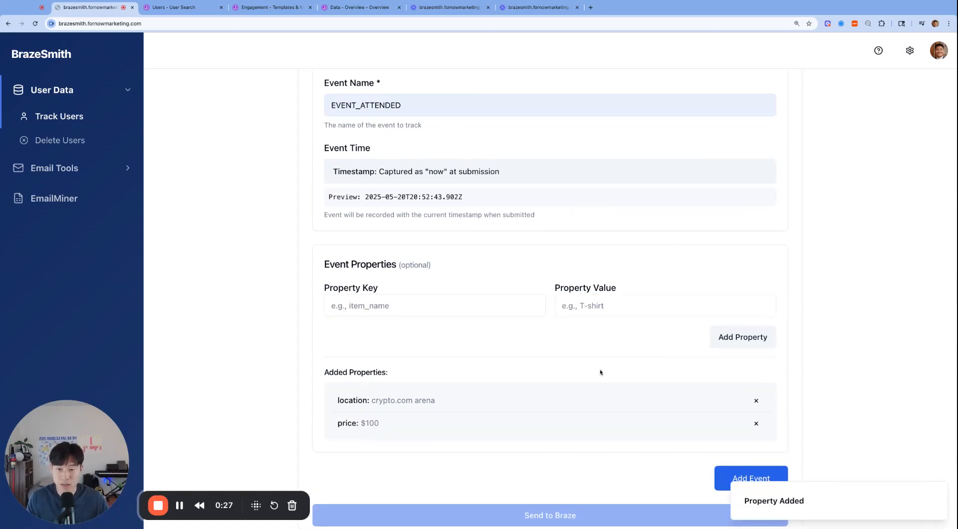
- Add the EVENT_ATTENDED event with its properties to the event list and send it to Braze
scroll(600, 372, "down", 3)
left_click(737, 338)
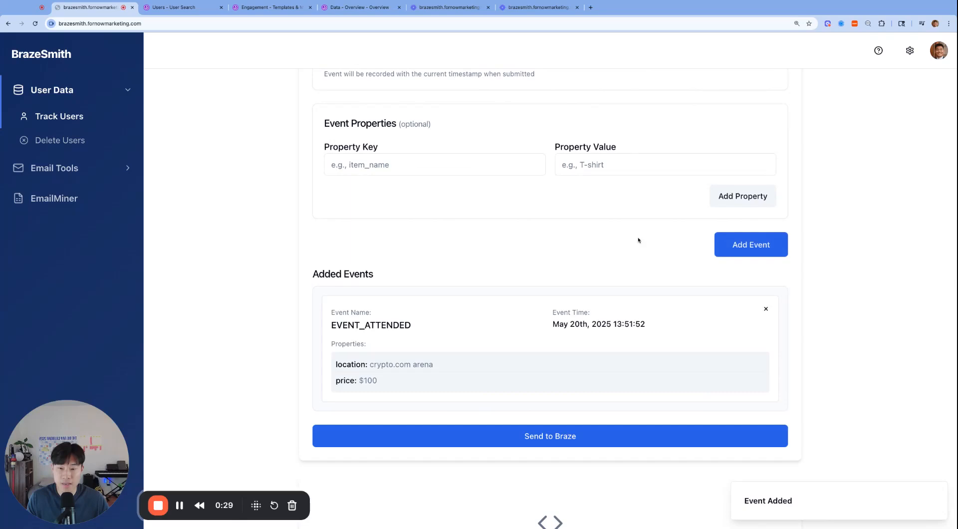
scroll(558, 249, "down", 3)
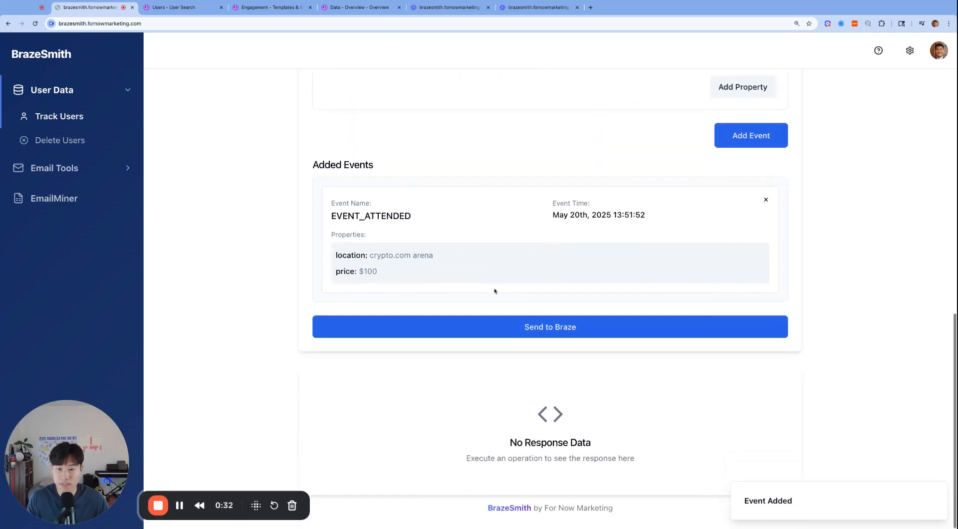
left_click(571, 326)
scroll(596, 352, "down", 4)
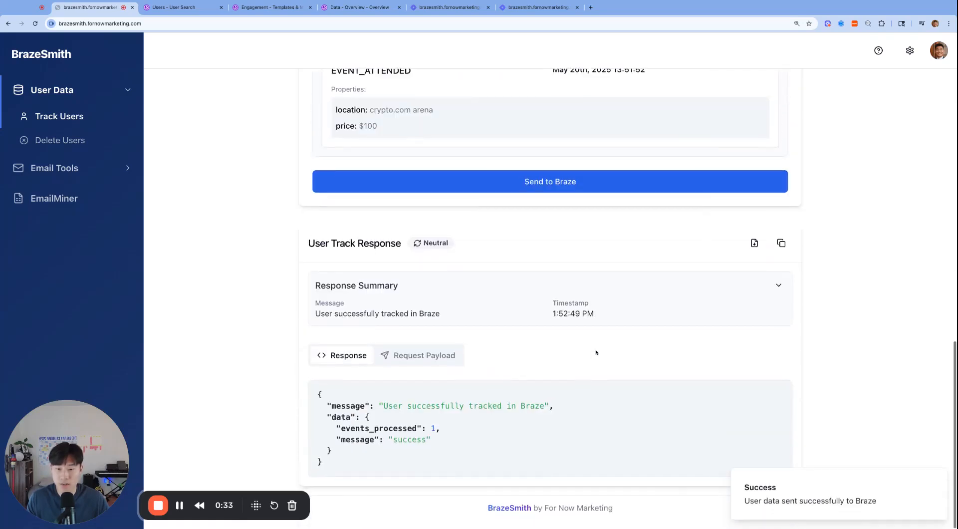
- Examine the response and the request payload for the sent custom event
left_click_drag(492, 468, 518, 276)
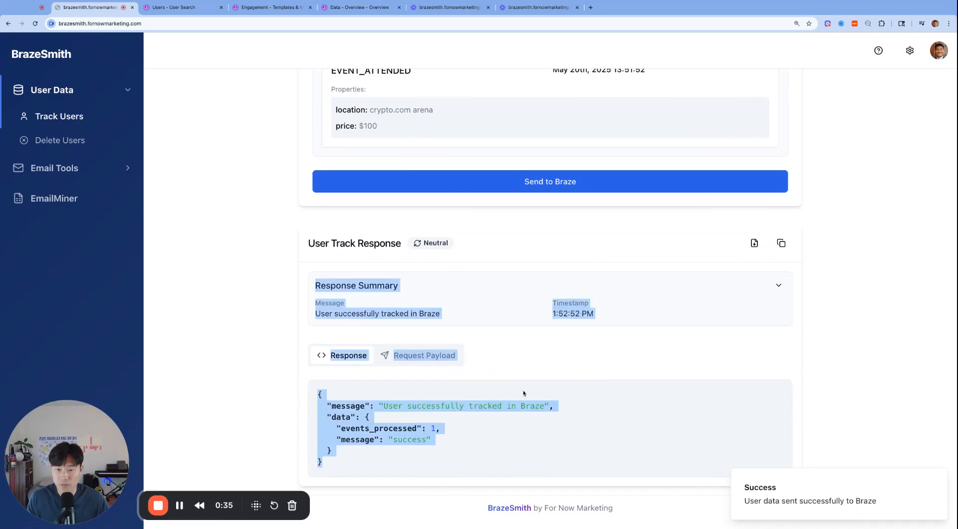
left_click(523, 393)
left_click(424, 355)
scroll(424, 358, "down", 2)
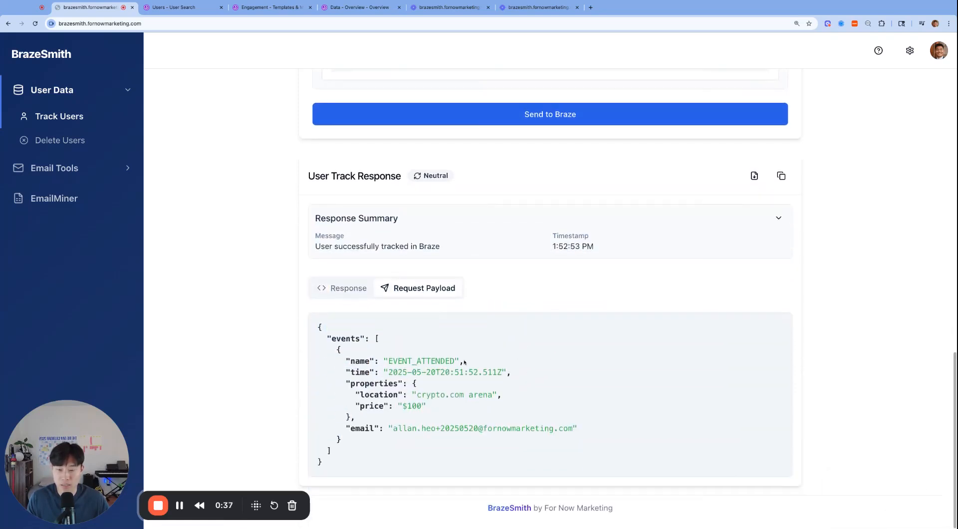
- Examine the event name, properties and email address in the EVENT_ATTENDED request payload
double_click(396, 361)
left_click(405, 391)
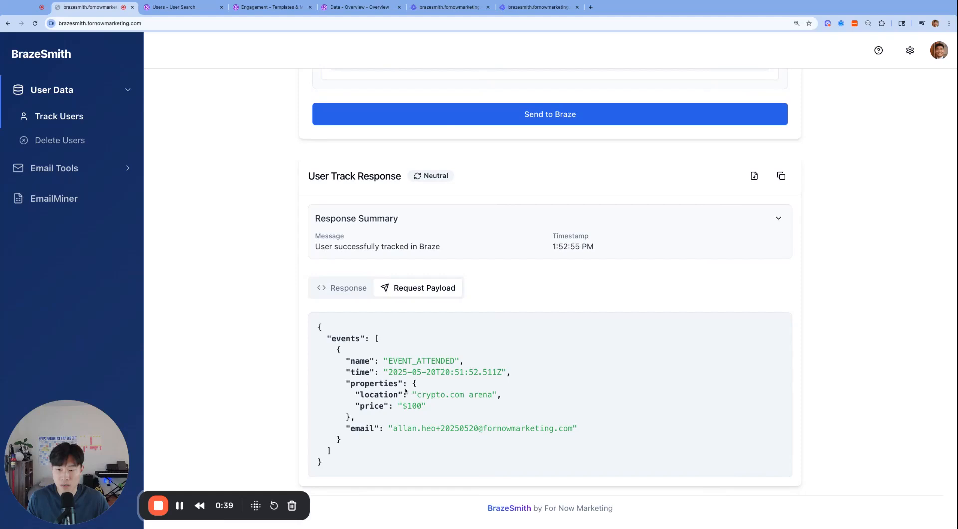
double_click(369, 394)
left_click(418, 394)
left_click_drag(393, 428, 574, 428)
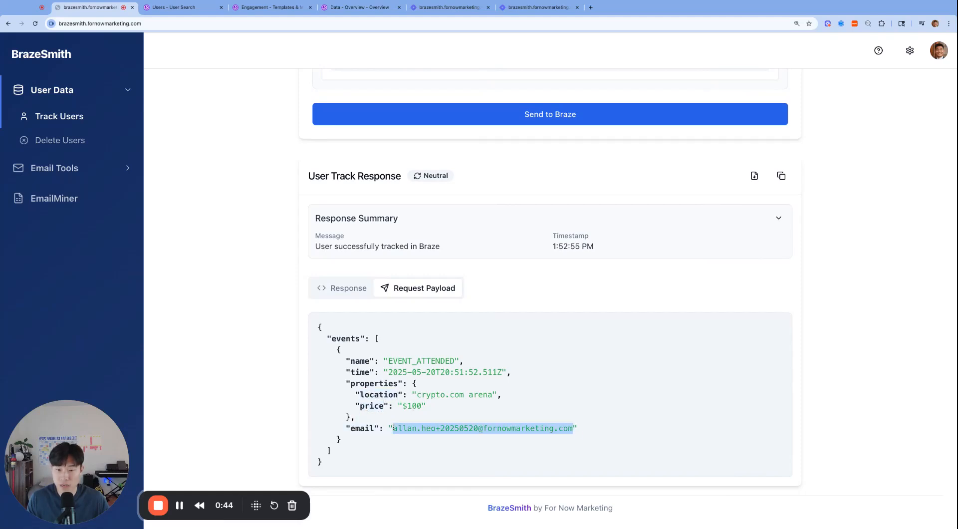
- Switch to Braze, refresh the test user's profile and examine its custom attributes and custom events
left_click(182, 8)
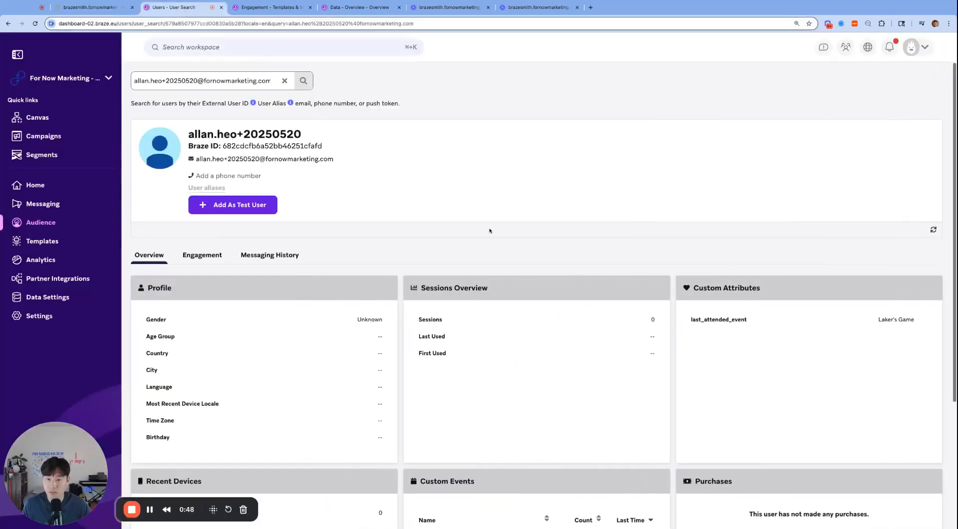
scroll(550, 300, "down", 4)
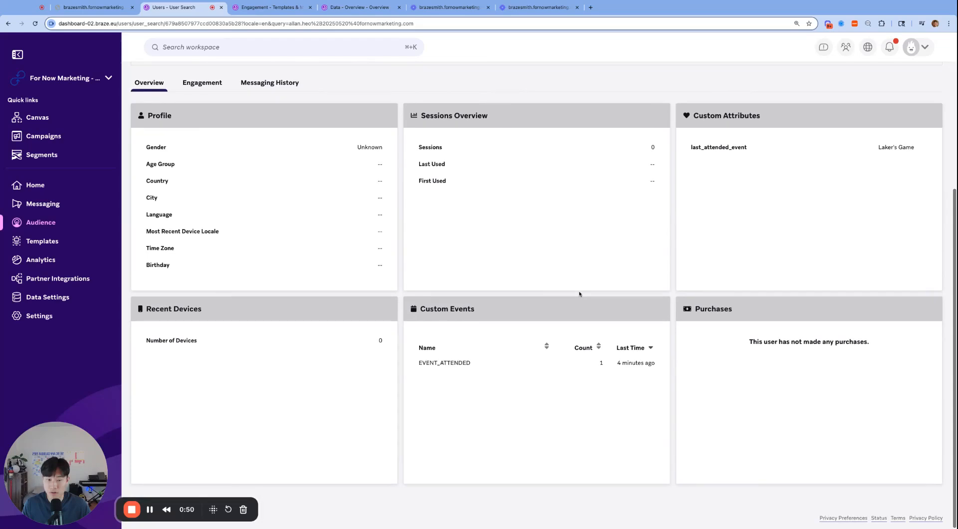
scroll(579, 294, "up", 3)
left_click(933, 218)
scroll(623, 359, "down", 3)
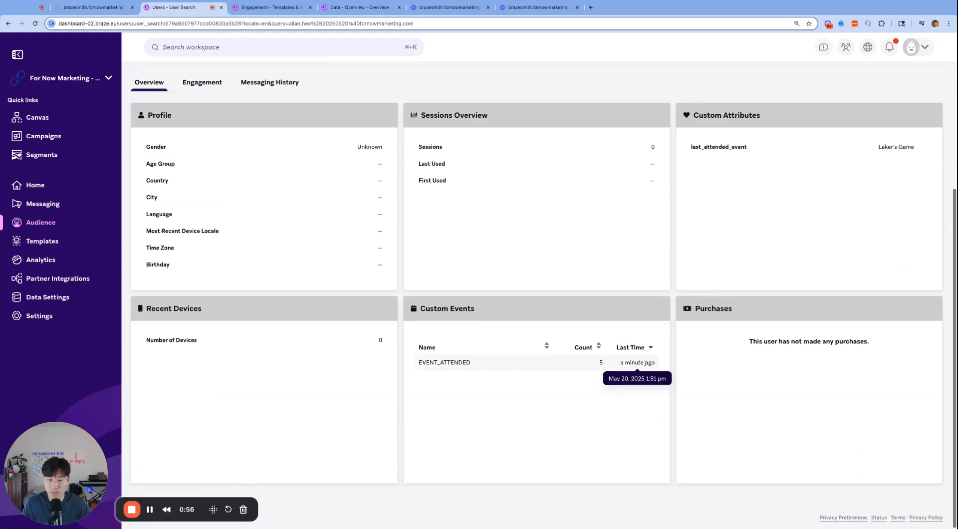
scroll(432, 364, "up", 1)
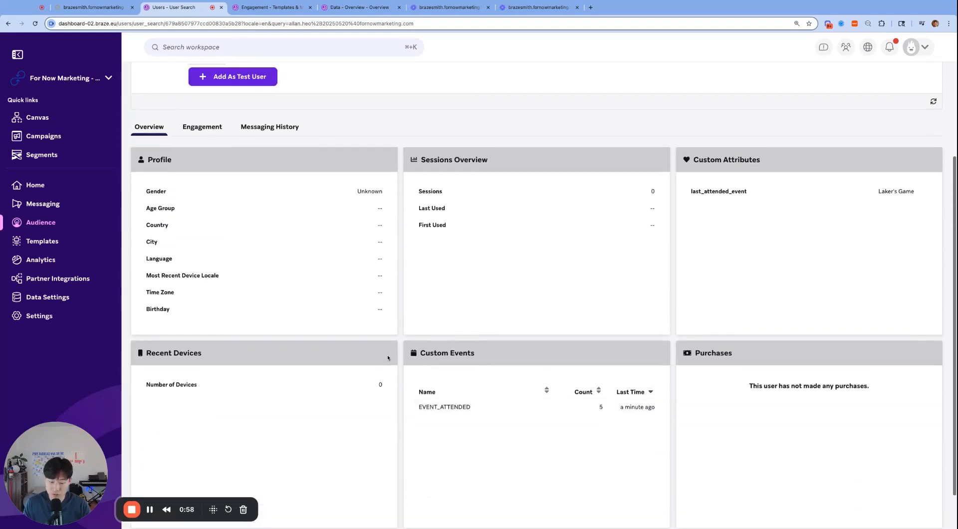
scroll(579, 389, "down", 1)
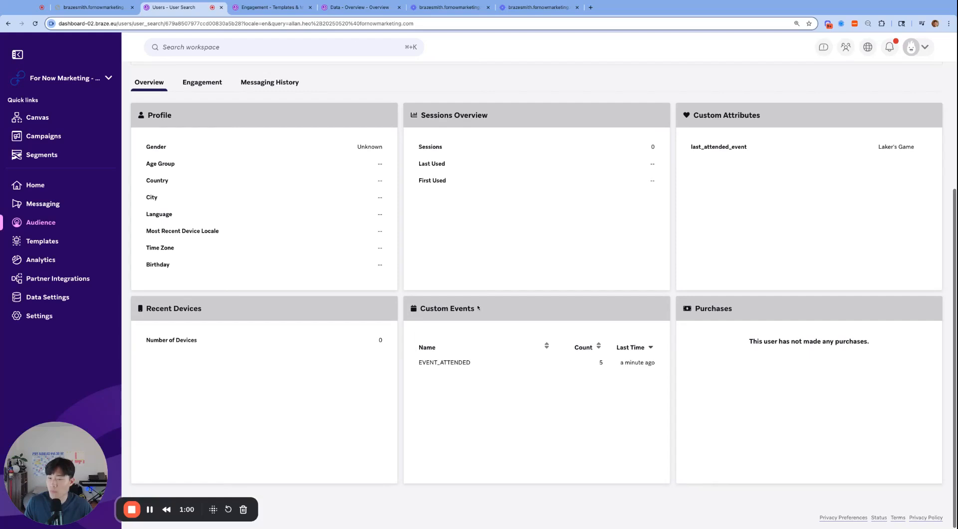
scroll(282, 281, "up", 2)
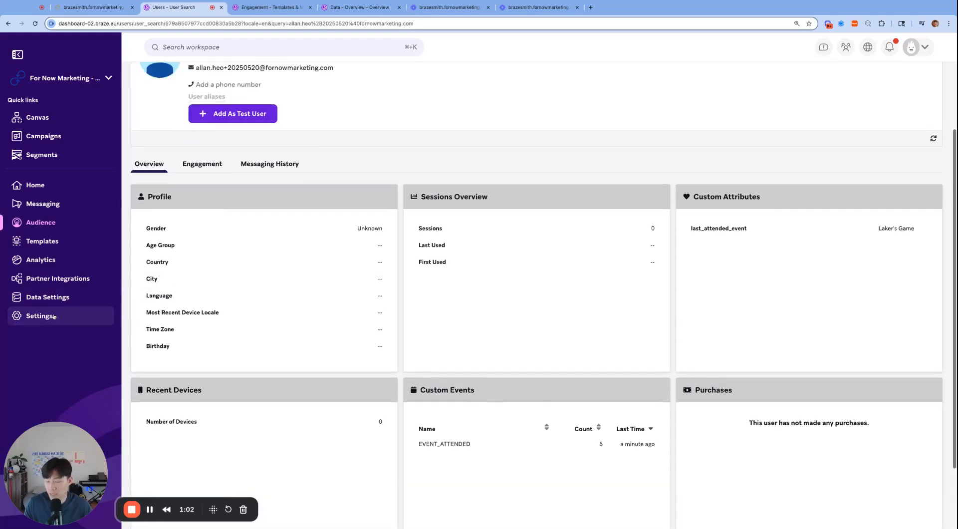
- Return to BrazeSmith and examine the location and price properties in the request payload
left_click(93, 7)
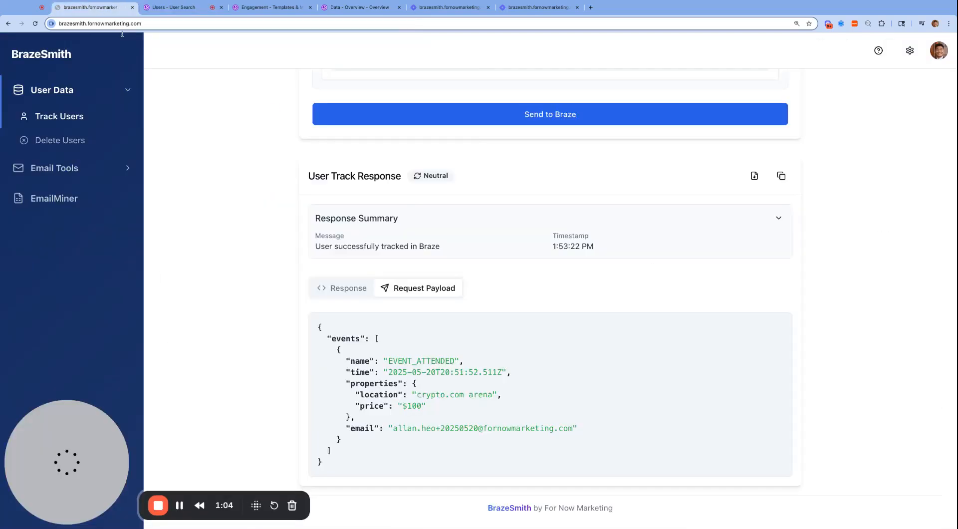
left_click_drag(342, 395, 441, 410)
left_click(441, 410)
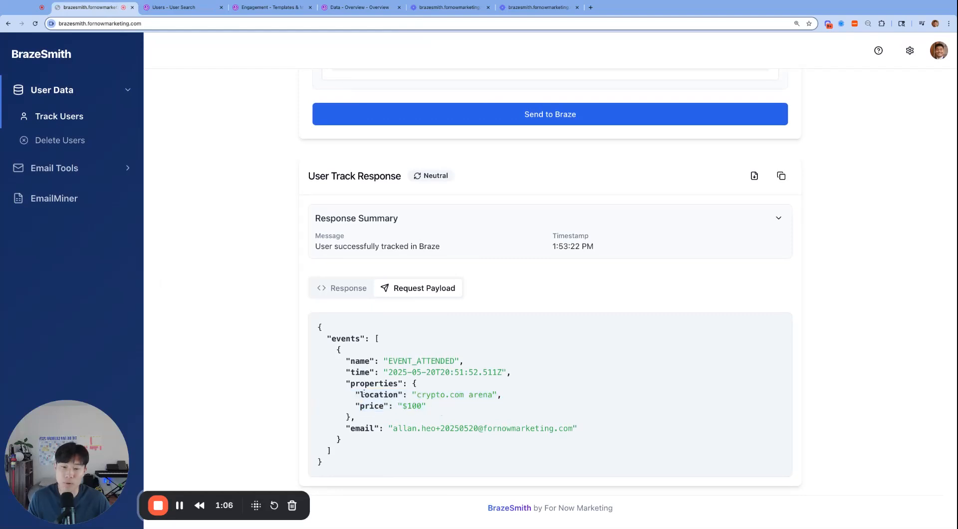
scroll(441, 398, "up", 1)
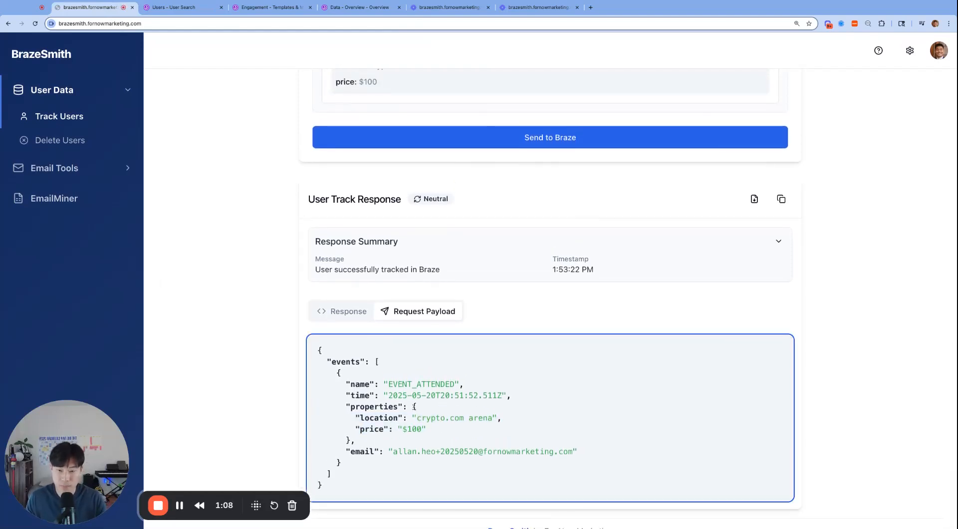
- Review the Custom Attributes, Custom Events and Purchases forms of Track Users
scroll(440, 399, "up", 15)
left_click(422, 264)
left_click(526, 265)
scroll(559, 237, "down", 3)
scroll(556, 228, "down", 6)
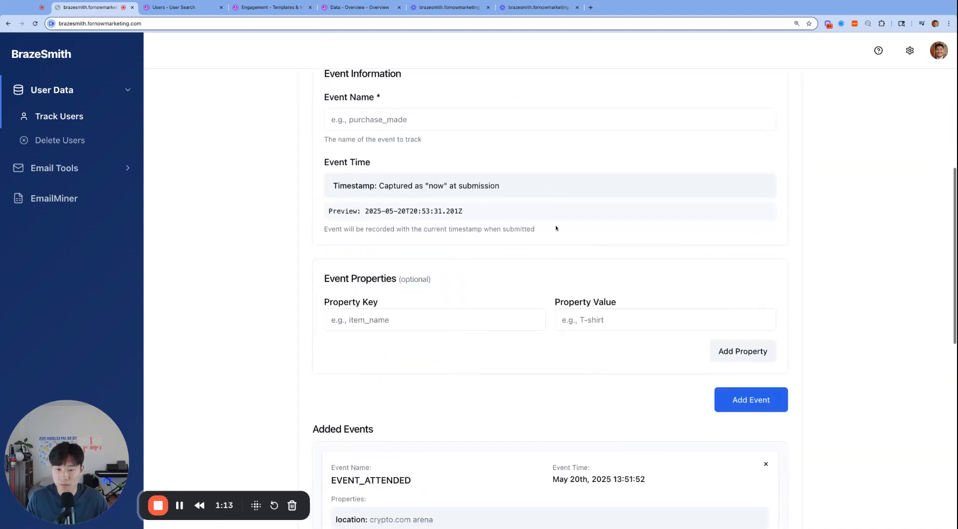
scroll(528, 204, "down", 3)
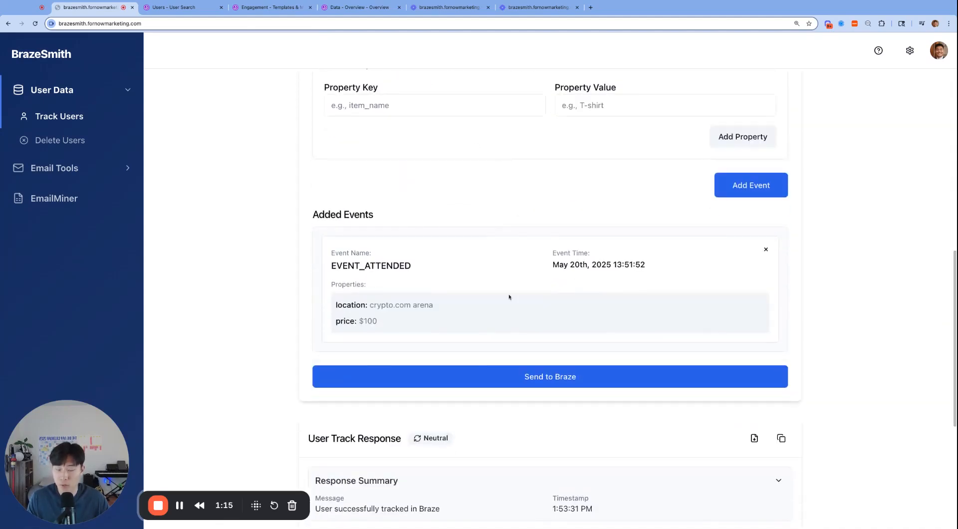
scroll(534, 279, "down", 5)
scroll(549, 221, "up", 15)
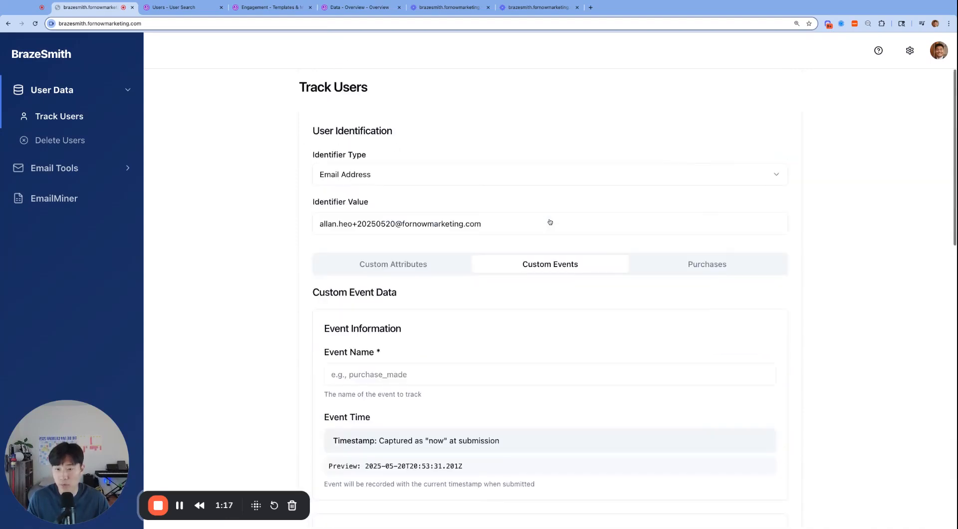
left_click(702, 270)
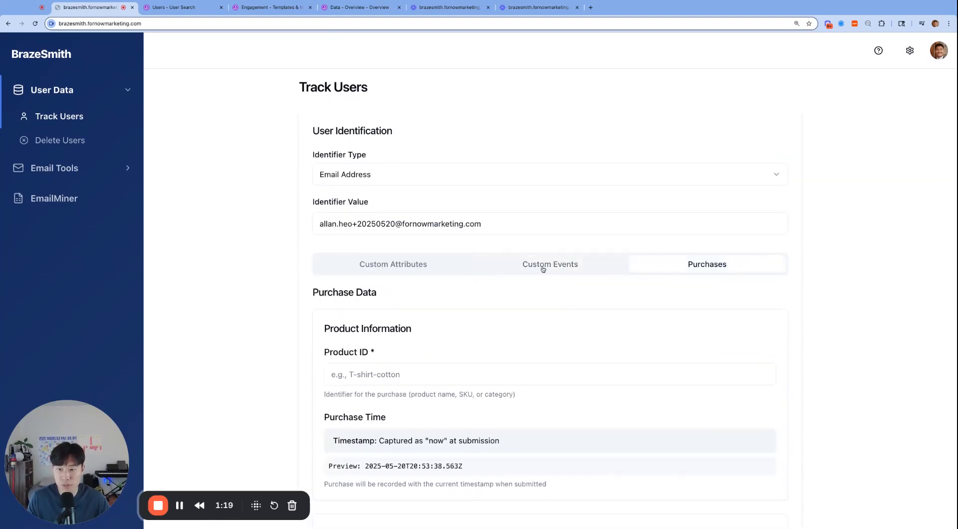
- Switch to Braze and copy the test user's email address from the profile
left_click(179, 4)
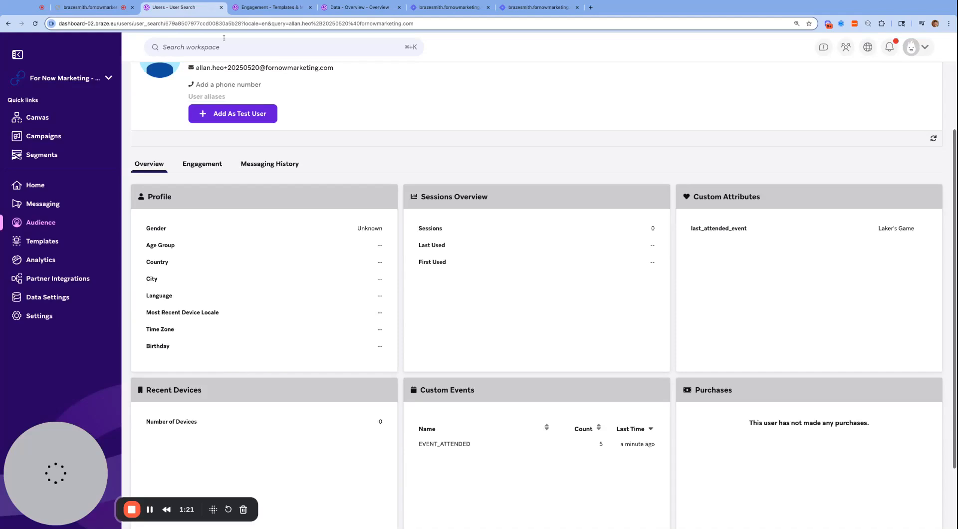
scroll(263, 162, "up", 2)
left_click(263, 159)
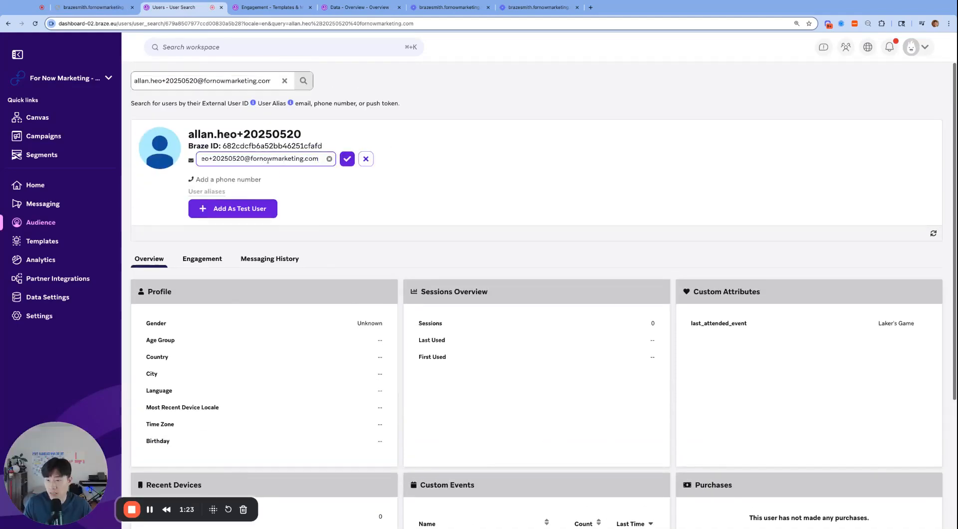
key("super+a")
key("super+c")
left_click(347, 164)
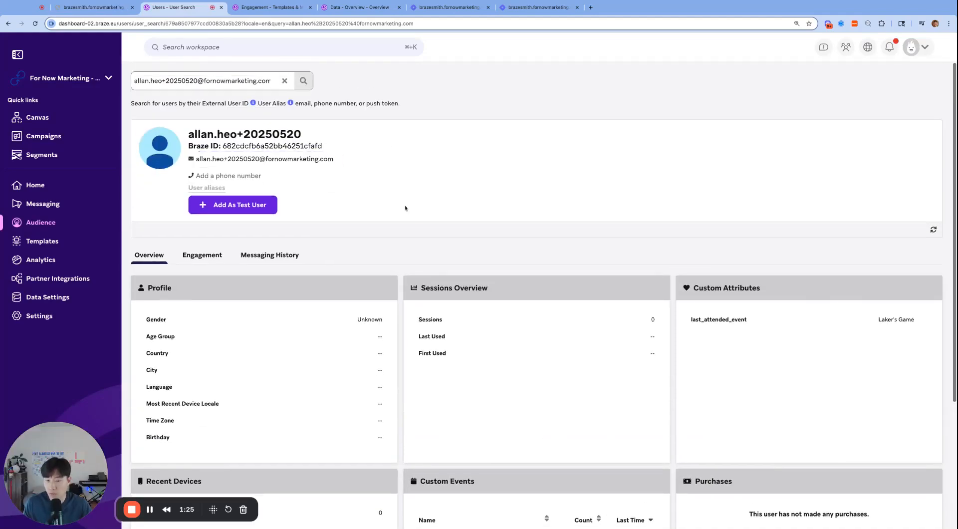
scroll(331, 190, "down", 4)
scroll(536, 299, "up", 3)
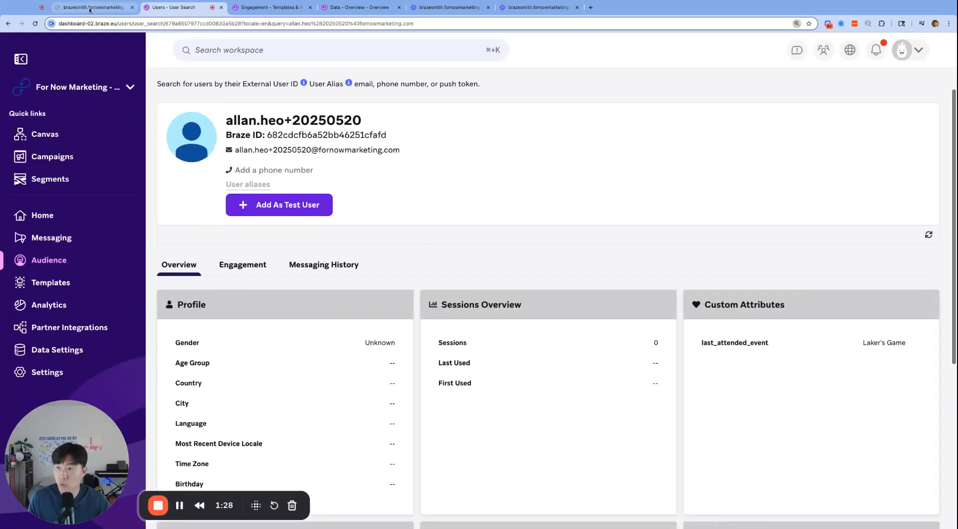
- In BrazeSmith's Delete Users, add the test user's email address with the prioritization Unidentified, Most Recently Updated to the identifiers to delete
left_click(90, 7)
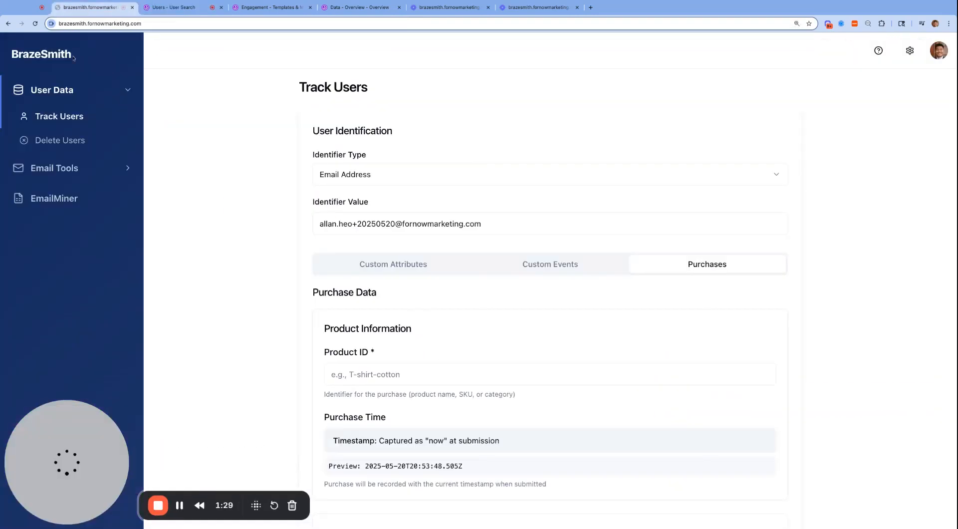
left_click(94, 140)
left_click(566, 178)
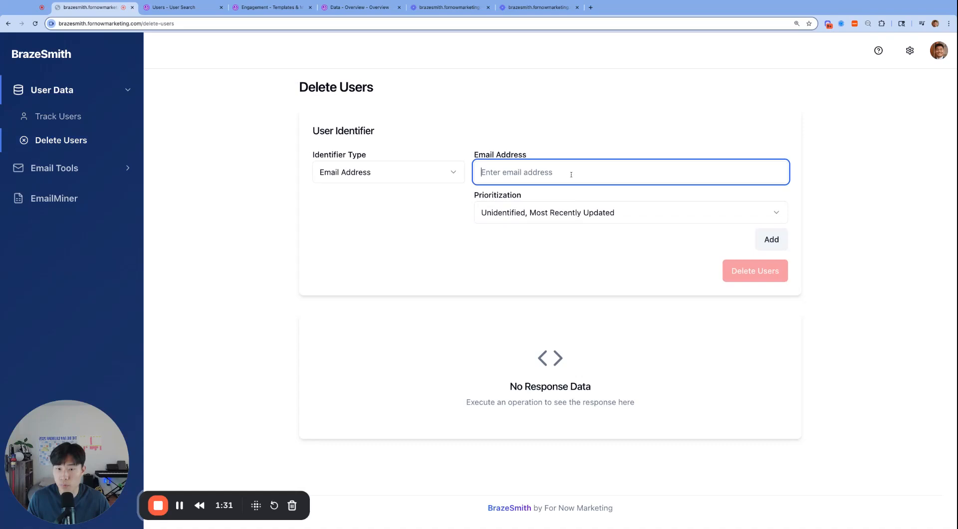
key("super+v")
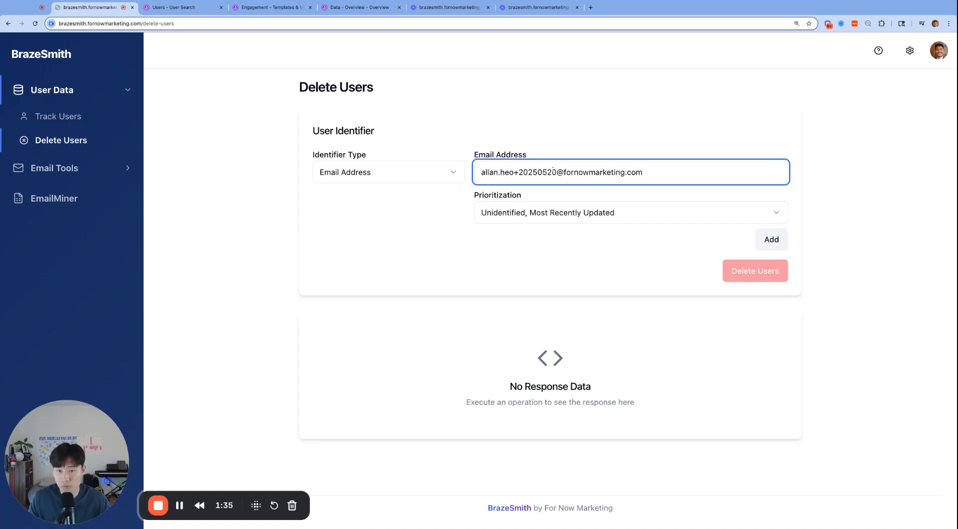
left_click(546, 210)
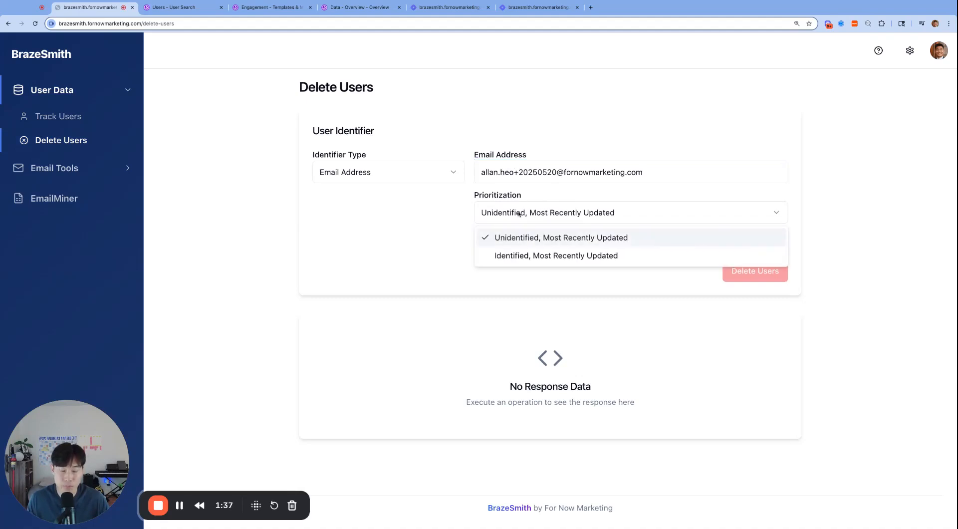
left_click(581, 237)
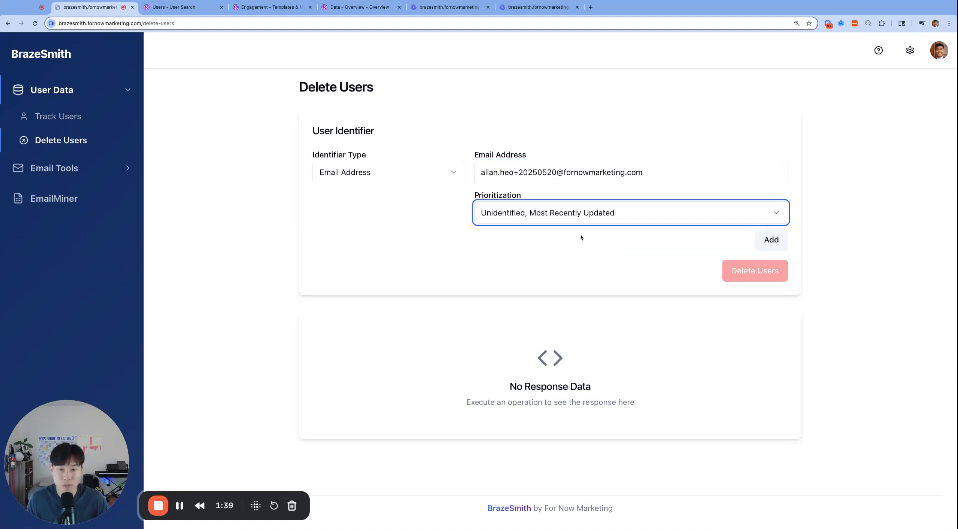
left_click(760, 245)
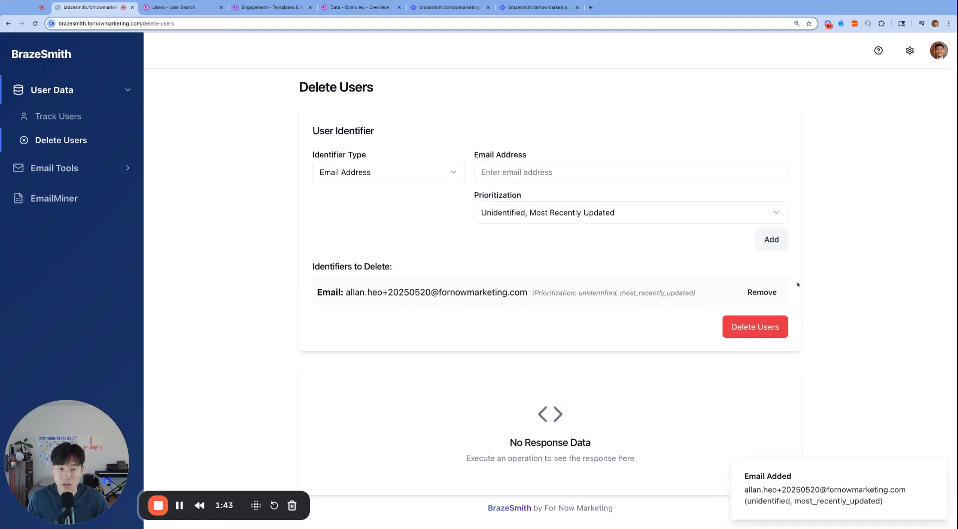
- Delete the listed user and verify the deletion in the request payload and on the user's profile in Braze
left_click(755, 326)
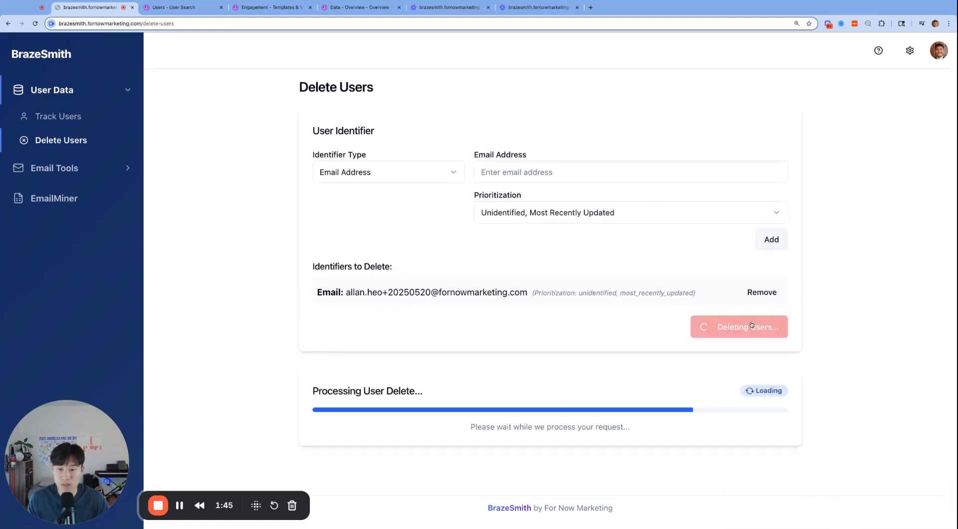
left_click(418, 355)
scroll(449, 349, "down", 2)
key("ctrl+Tab")
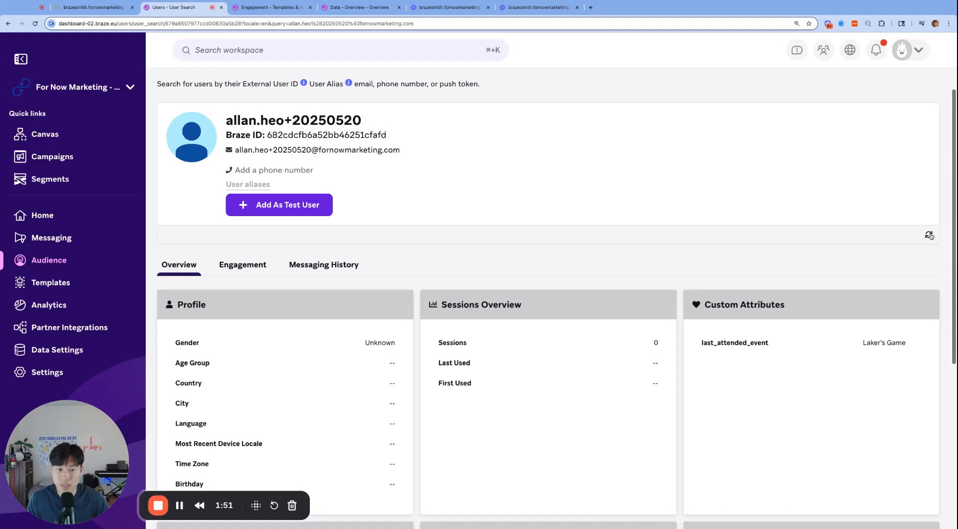
scroll(930, 241, "up", 1)
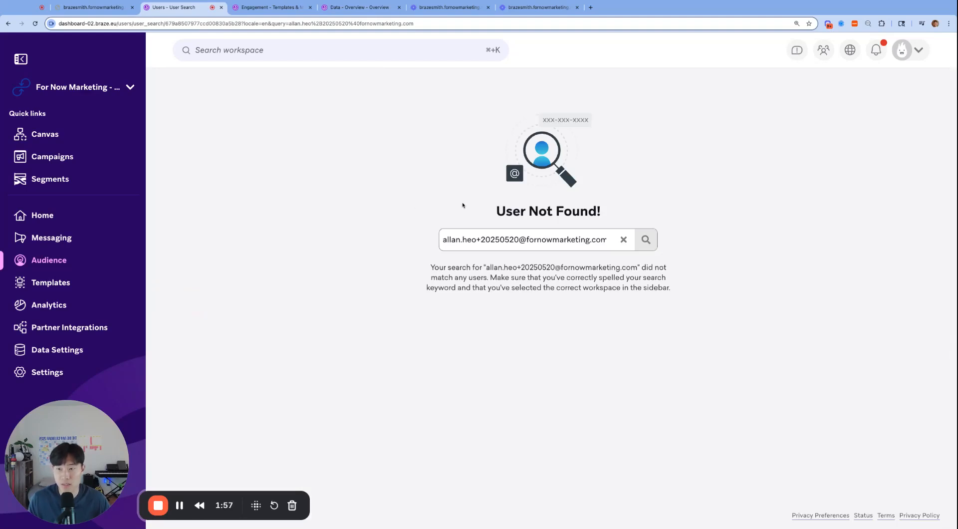
- Return to BrazeSmith and examine the Remove Hard Bounced, Remove from Spam and Blocklist Emails tools
key("ctrl+shift+Tab")
scroll(282, 234, "up", 4)
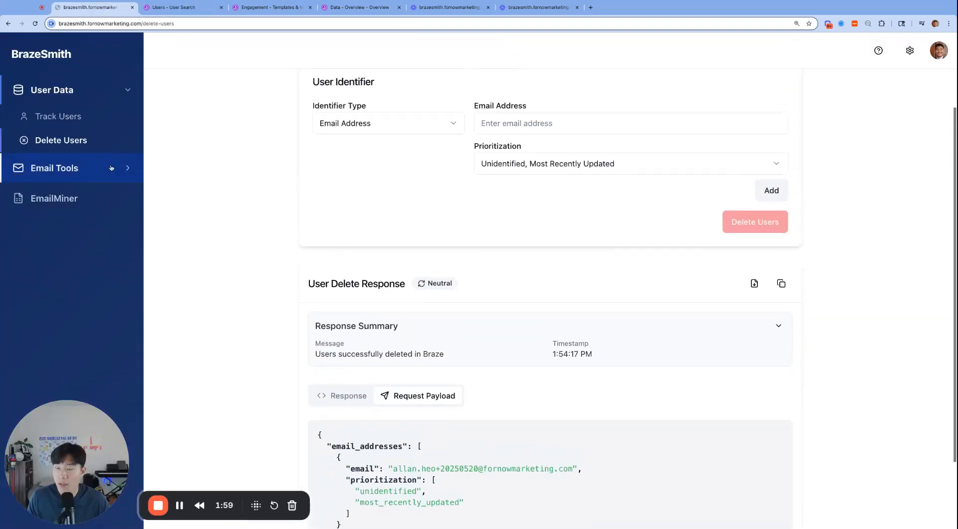
left_click(57, 168)
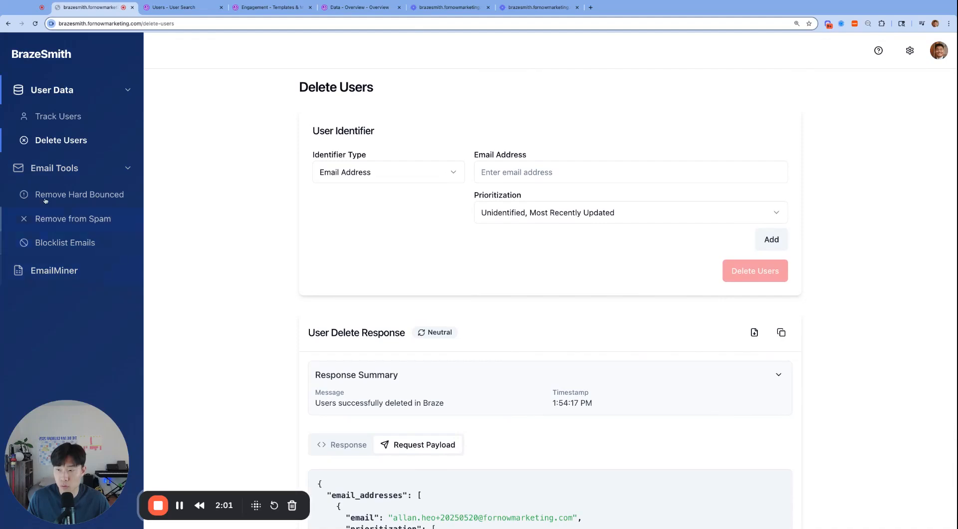
left_click(64, 196)
left_click(88, 179)
left_click(38, 196)
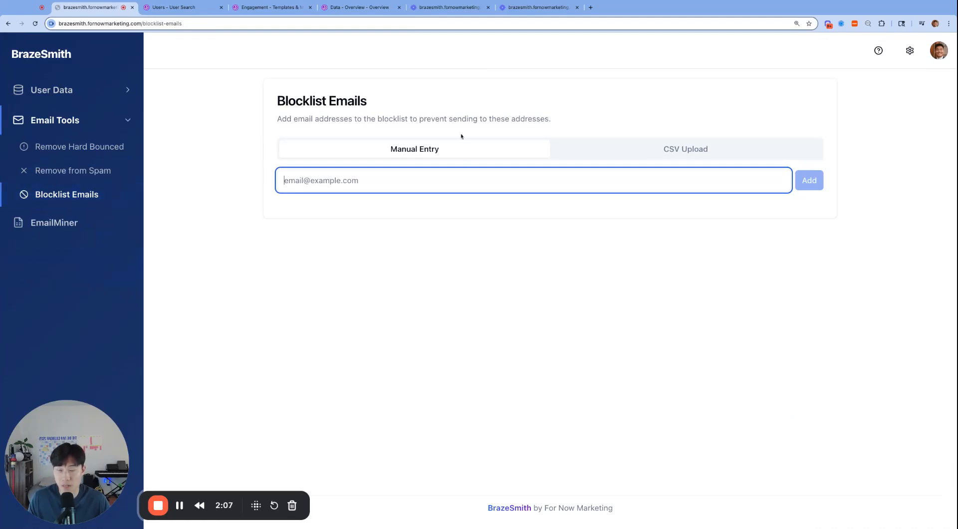
left_click(74, 146)
left_click(70, 170)
left_click(60, 202)
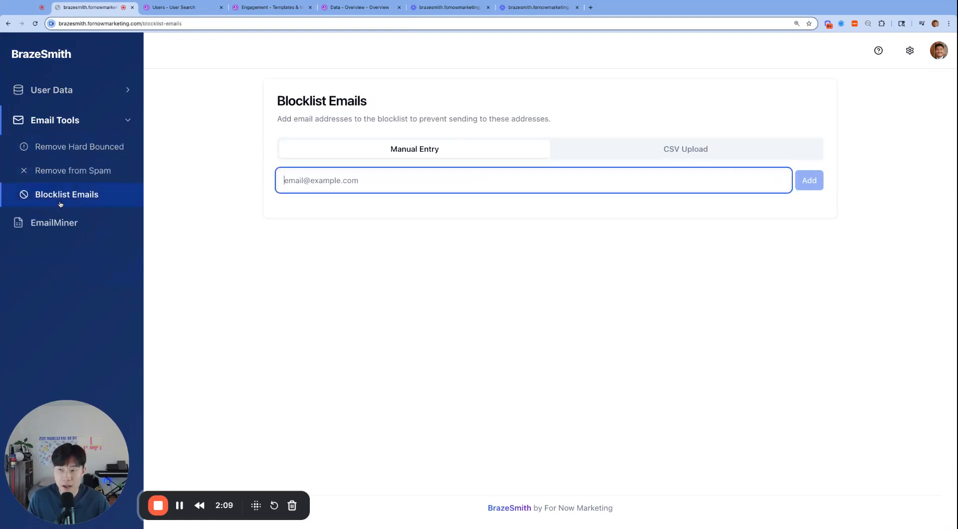
left_click(61, 147)
left_click(63, 171)
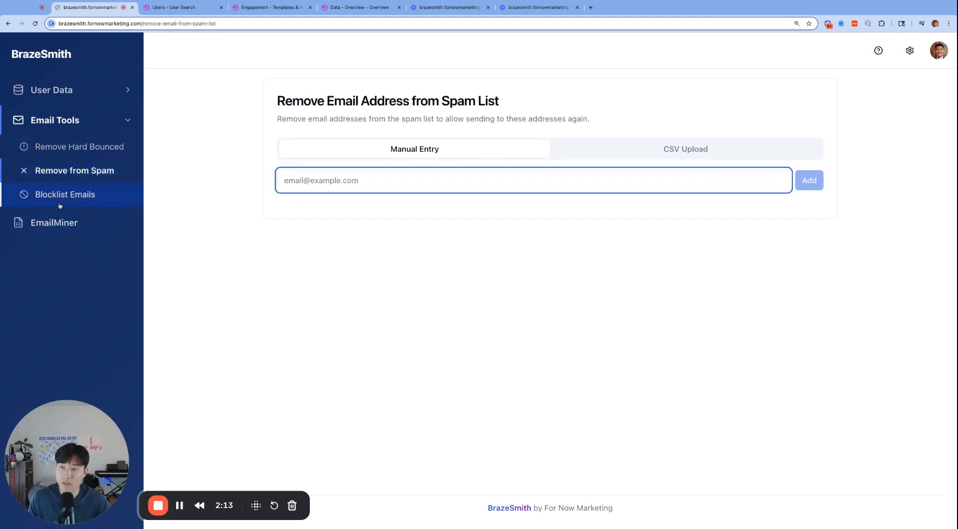
left_click(62, 199)
left_click(62, 147)
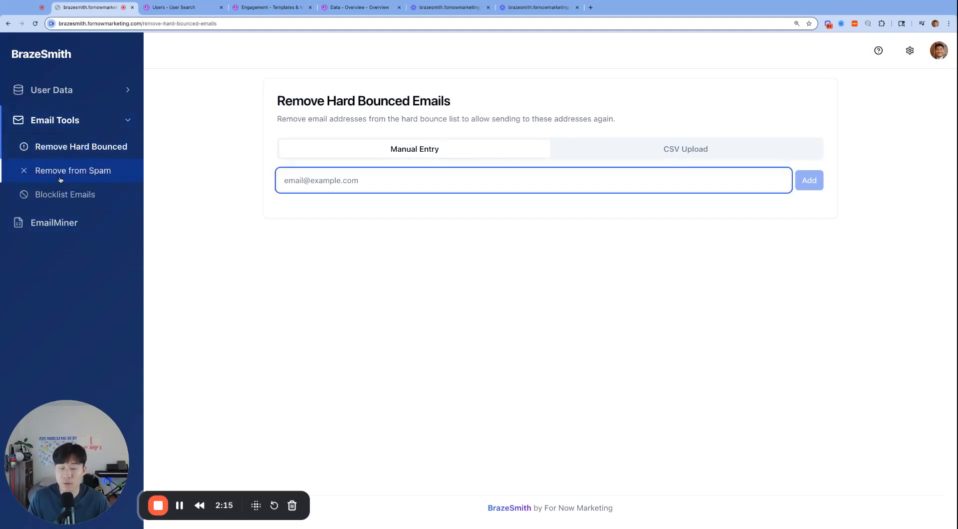
left_click(60, 172)
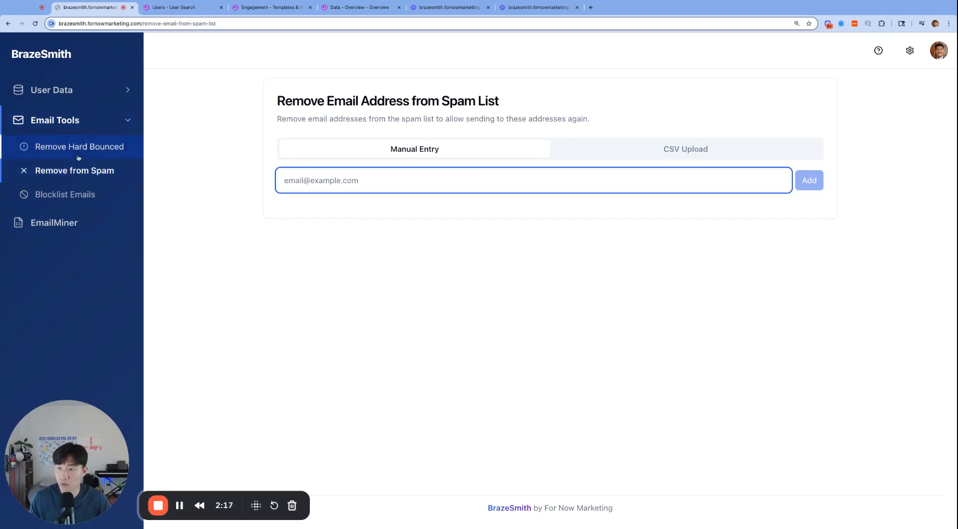
left_click(78, 156)
left_click(60, 171)
left_click(50, 194)
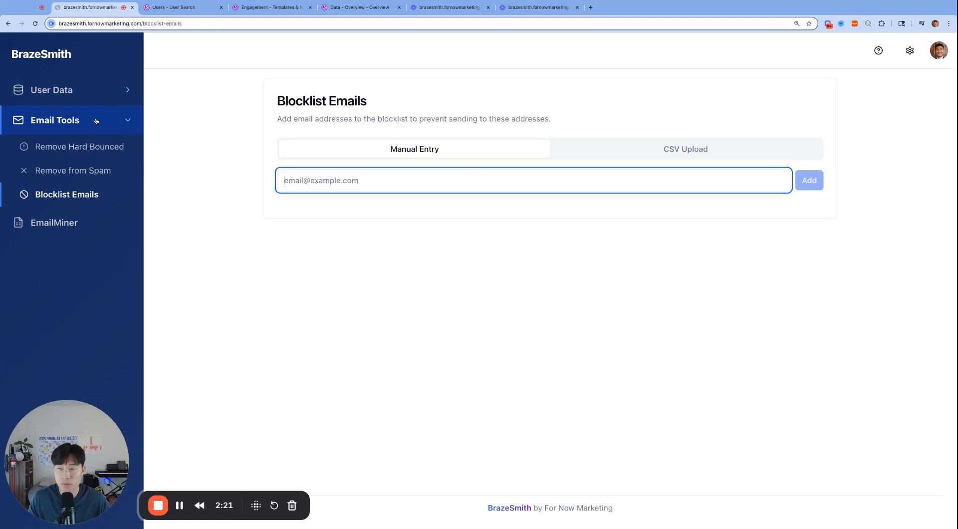
- Revisit the Remove Hard Bounced tool, then open EmailMiner and examine its Campaigns and Canvas export options and tag filter
left_click(86, 149)
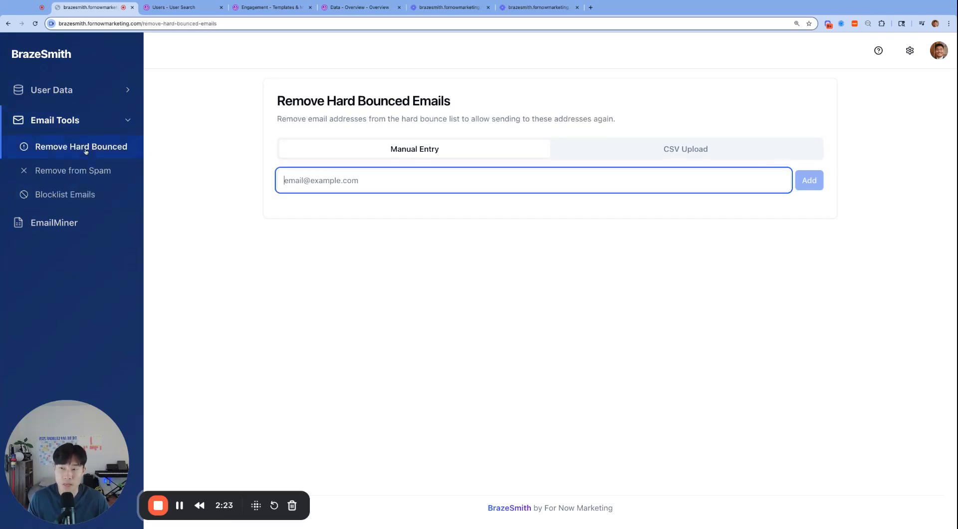
left_click(105, 223)
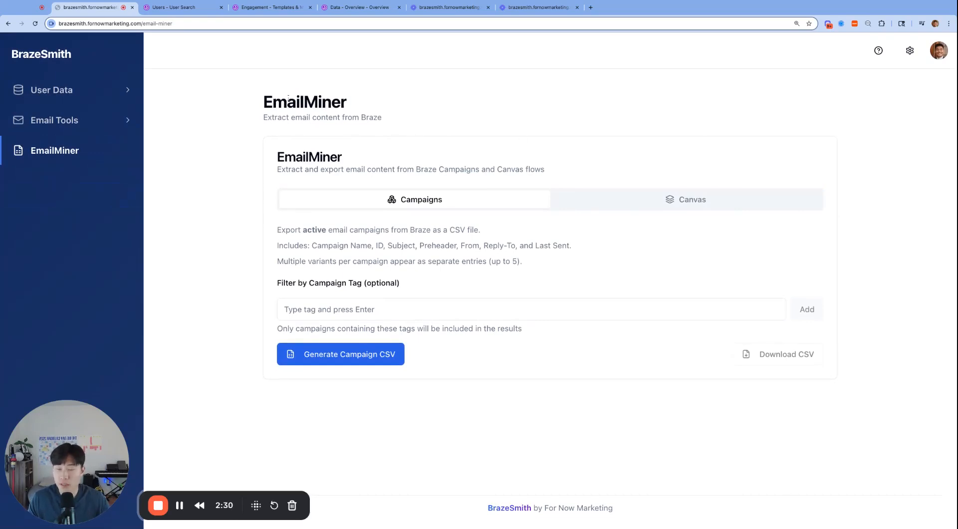
mouse_move(260, 101)
left_mouse_down()
mouse_move(491, 231)
mouse_move(429, 355)
mouse_move(818, 357)
left_mouse_up()
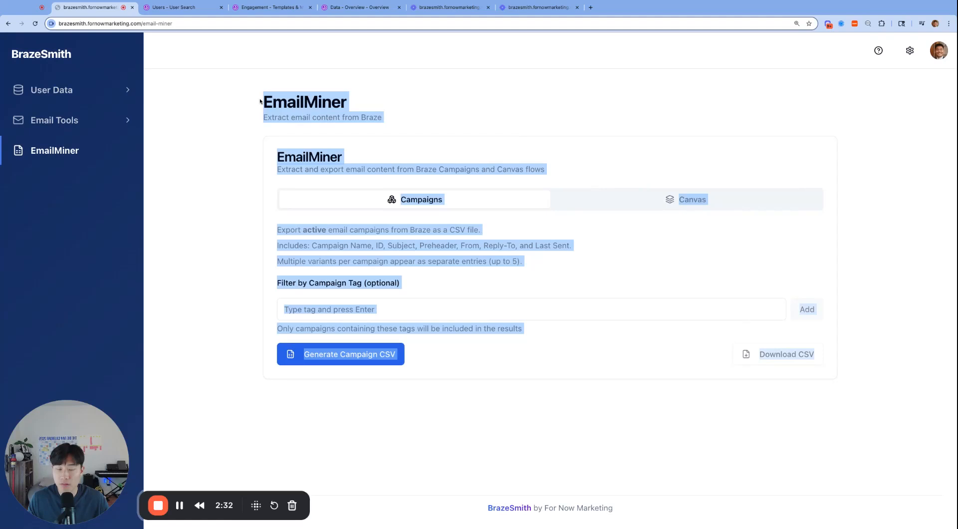
left_click(581, 432)
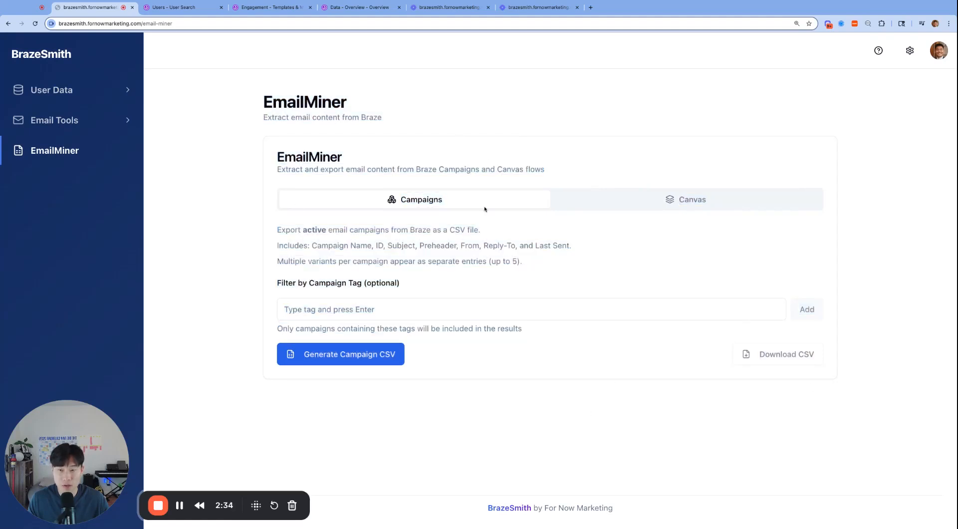
left_click(681, 200)
left_click(444, 200)
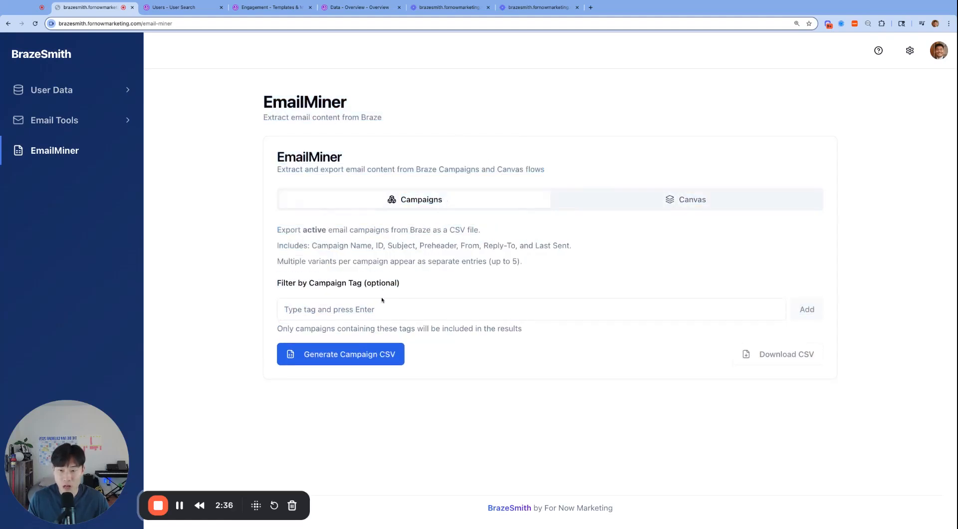
left_click(321, 300)
left_click(238, 303)
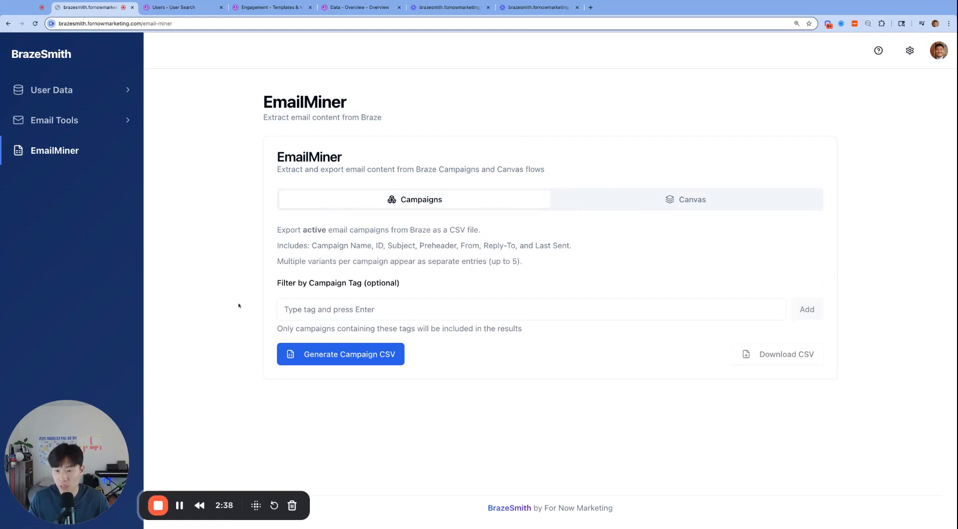
- Generate the CSV of active email campaigns without a tag filter and review the campaign preview
left_click(361, 353)
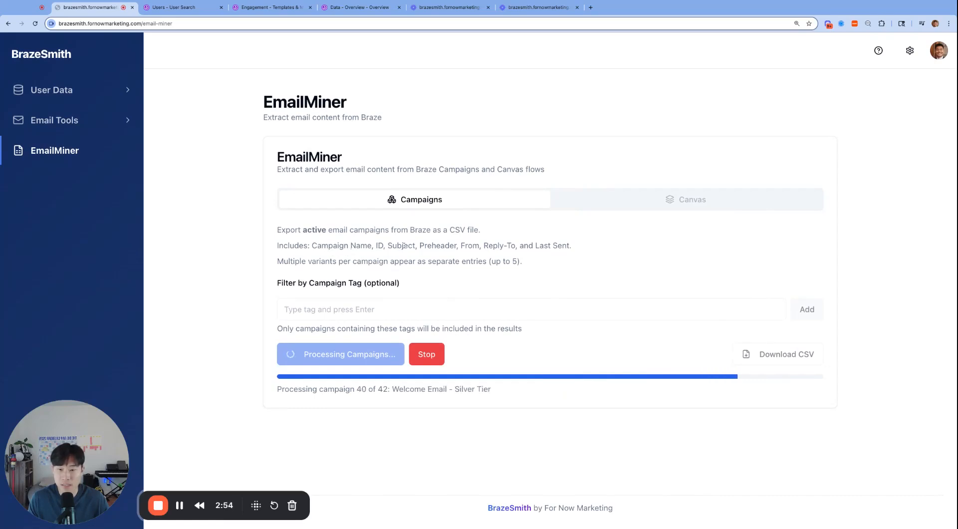
scroll(505, 314, "down", 3)
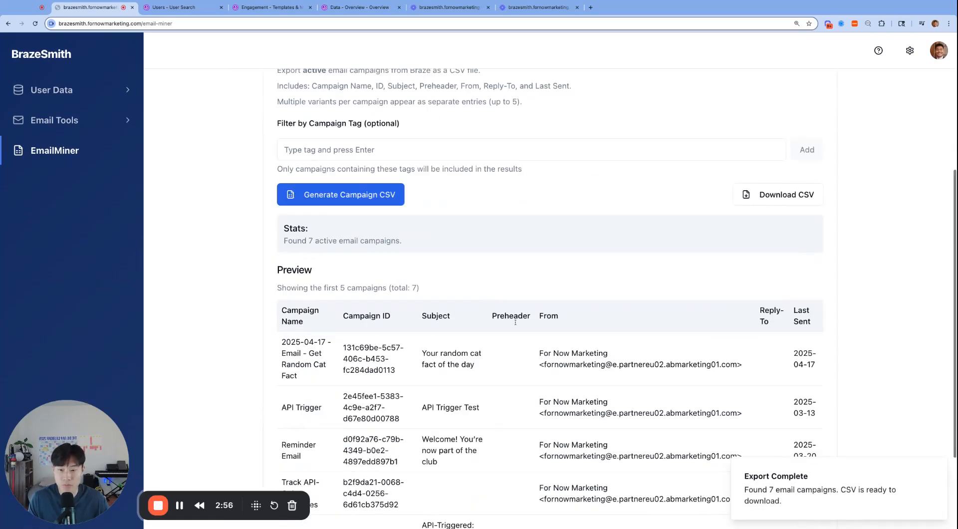
scroll(506, 314, "down", 2)
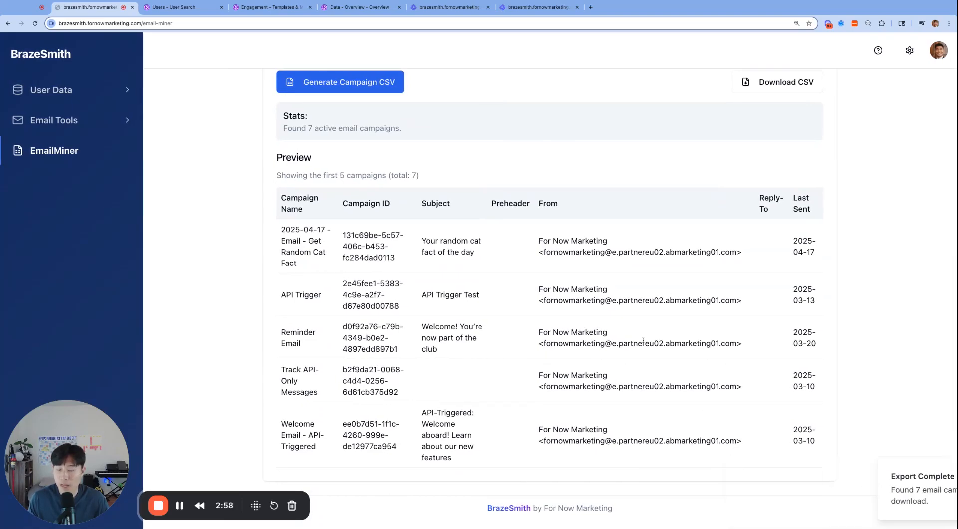
- Enlarge the page and examine the campaign export's description, tag filter, stats and preview columns
scroll(615, 349, "up", 1)
scroll(584, 337, "up", 2)
scroll(549, 334, "down", 1)
scroll(548, 335, "up", 3)
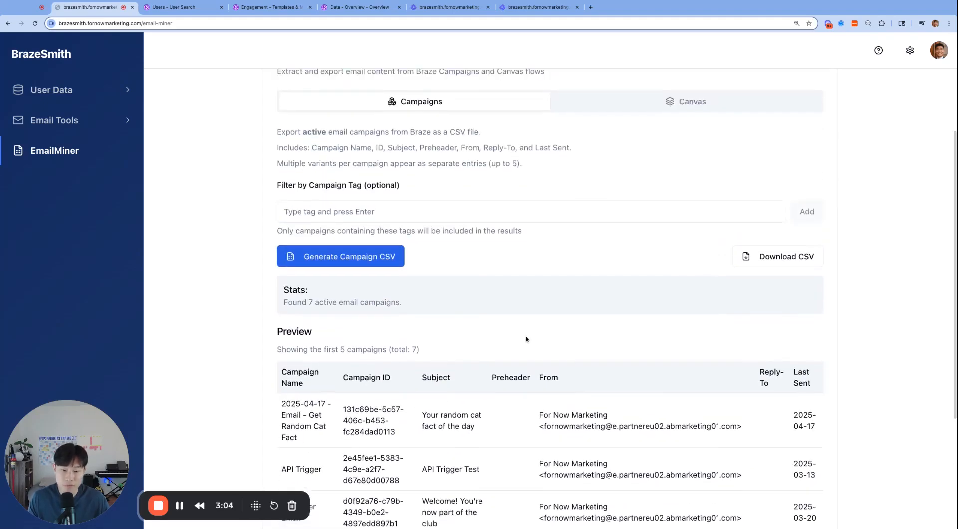
key("super+equal")
scroll(584, 348, "up", 1)
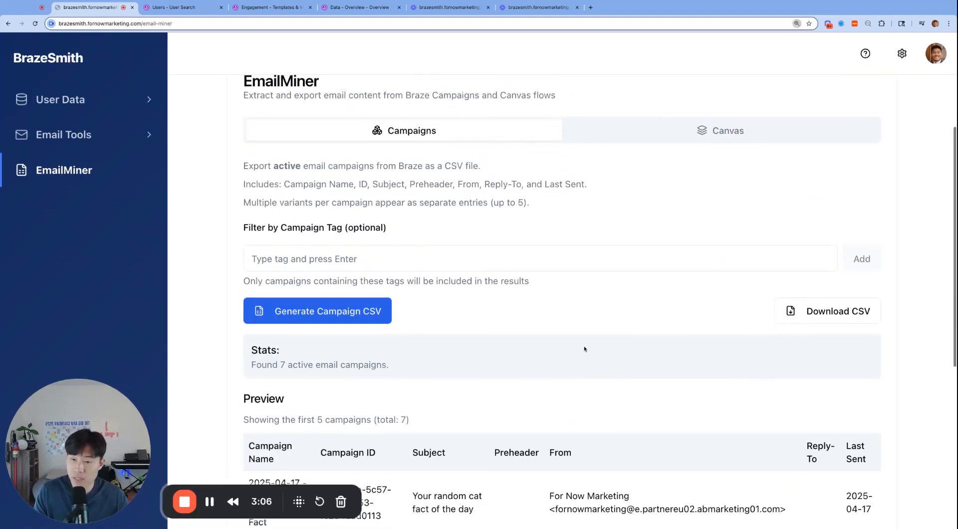
scroll(615, 356, "up", 3)
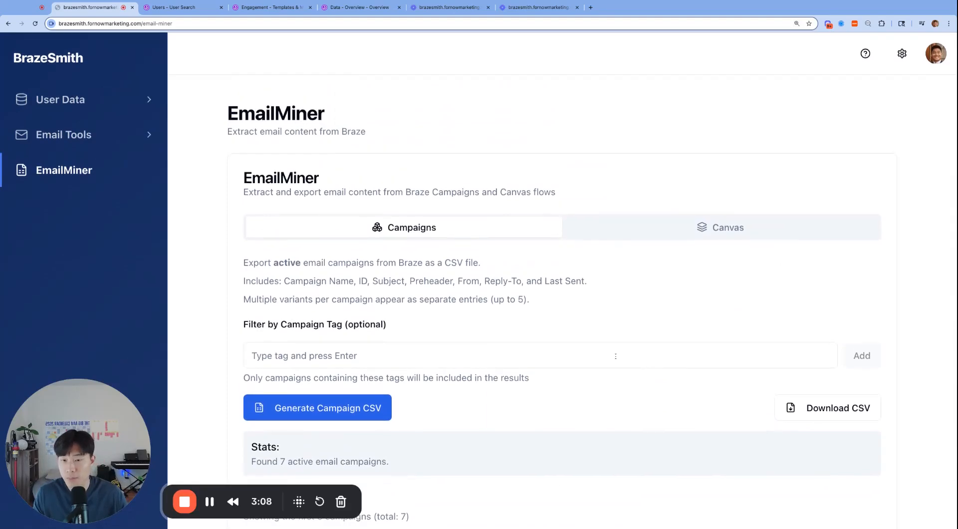
scroll(560, 284, "down", 3)
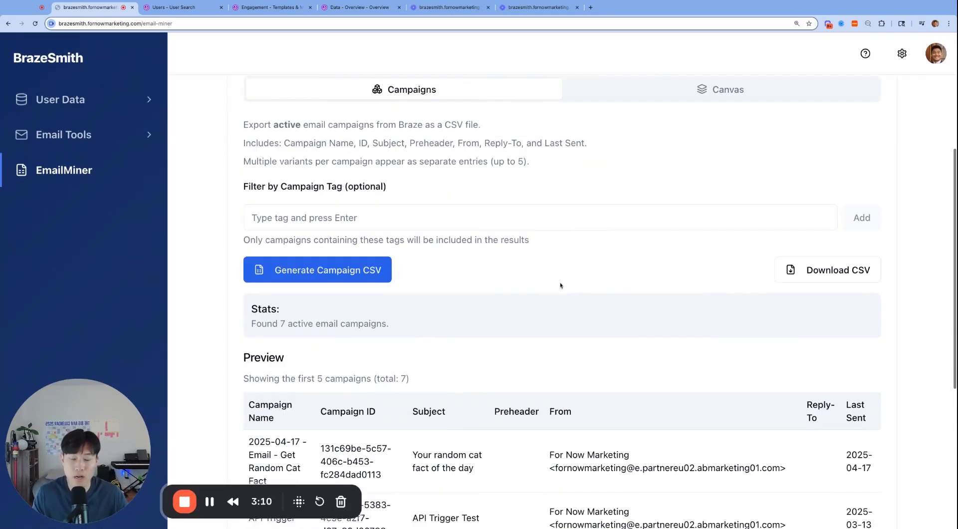
scroll(562, 279, "up", 2)
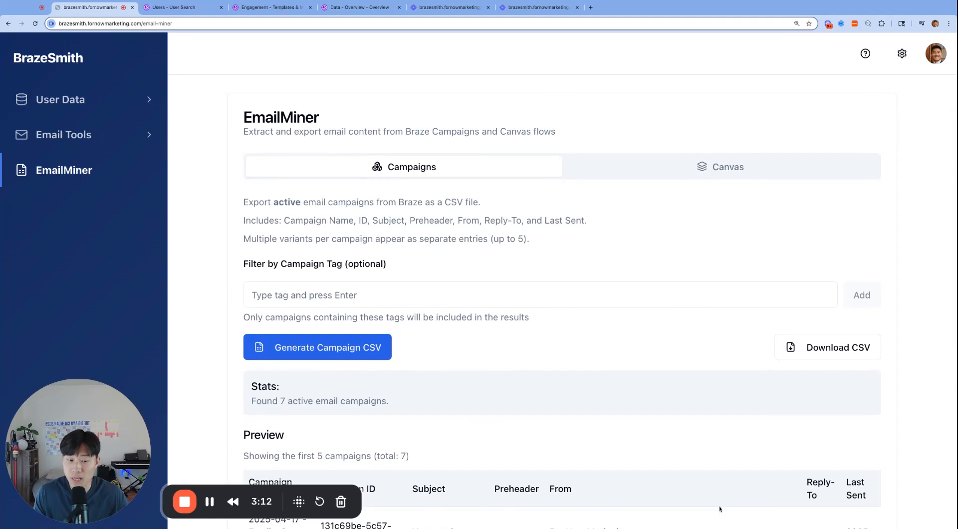
scroll(713, 508, "up", 2)
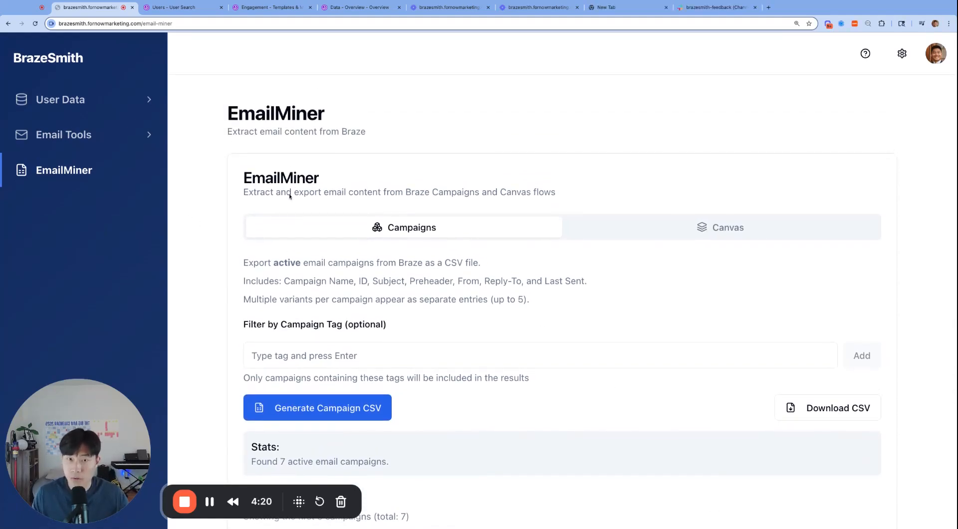
- Switch to the brazesmith-feedback channel in Slack to show it, and return to BrazeSmith's Track Users page
key("ctrl+shift+Tab")
key("ctrl+shift+Tab")
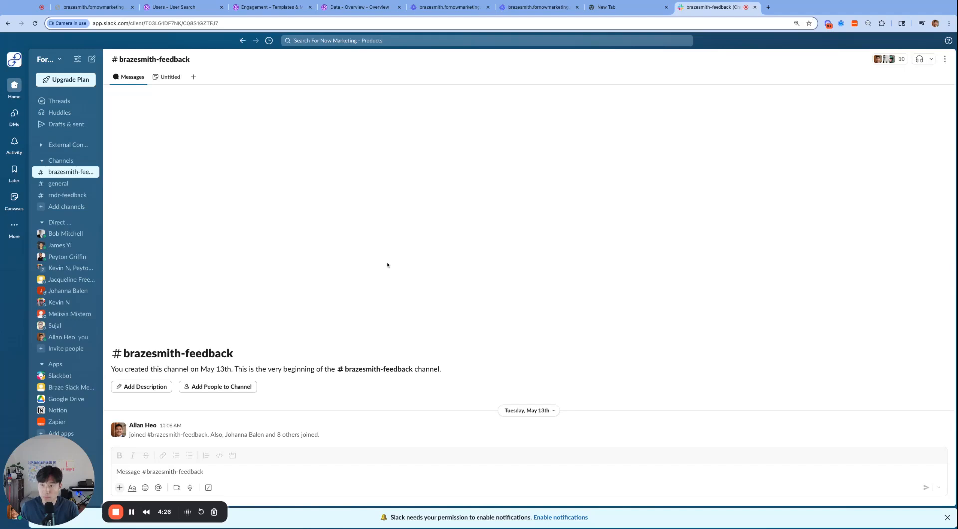
key("ctrl+Tab")
key("ctrl+Tab")
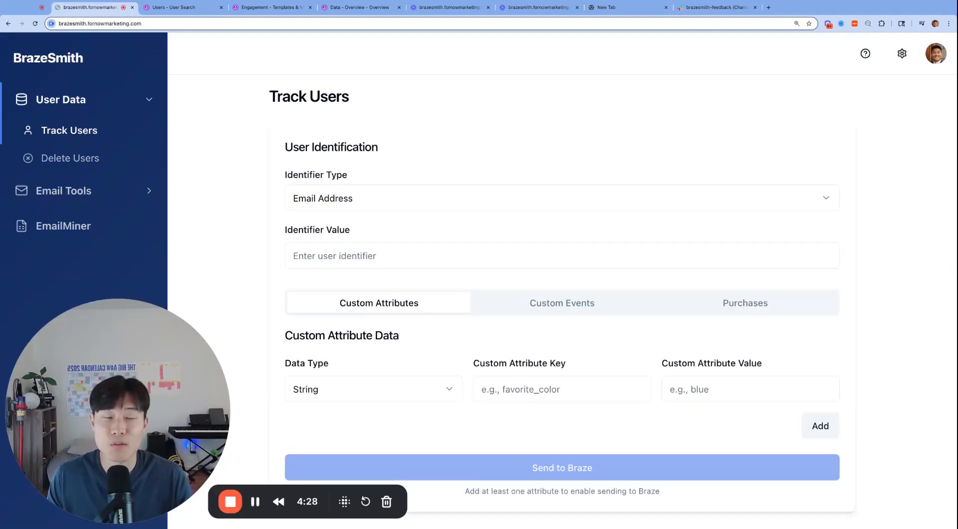